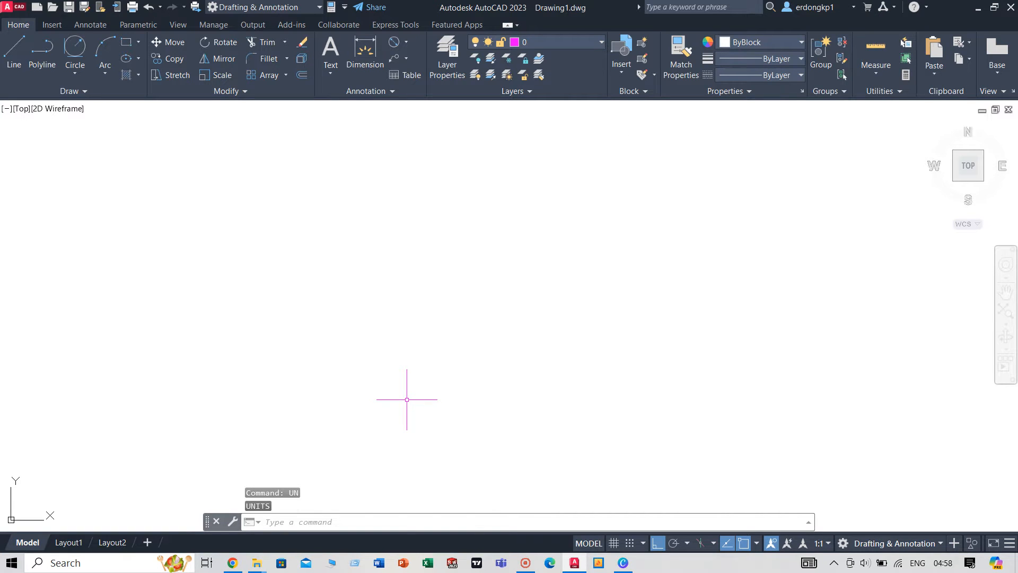
# Draw a circle with a diameter of 50 near the middle of the empty drawing area
pyautogui.write('c')
pyautogui.press('Return')
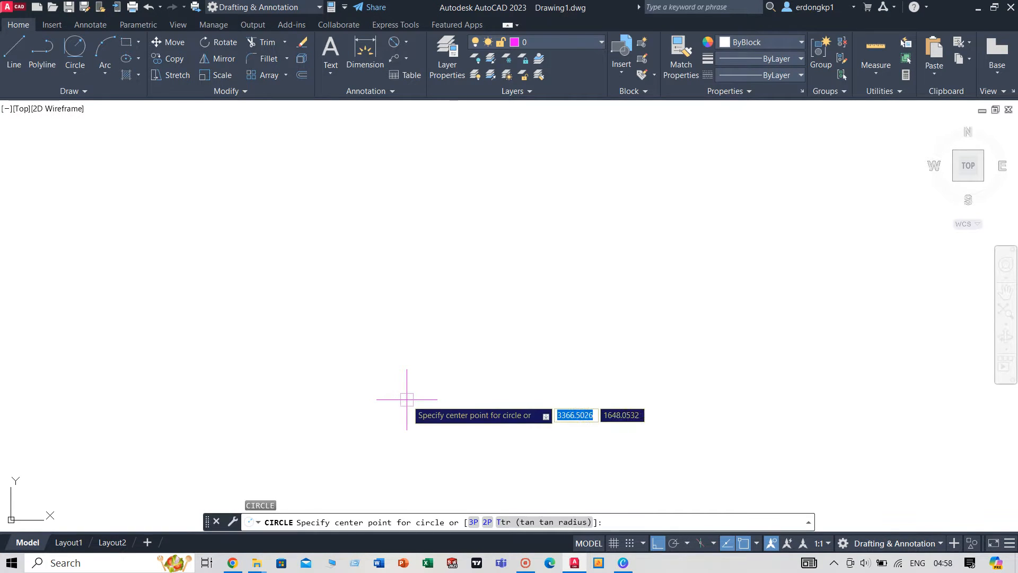
pyautogui.click(466, 309)
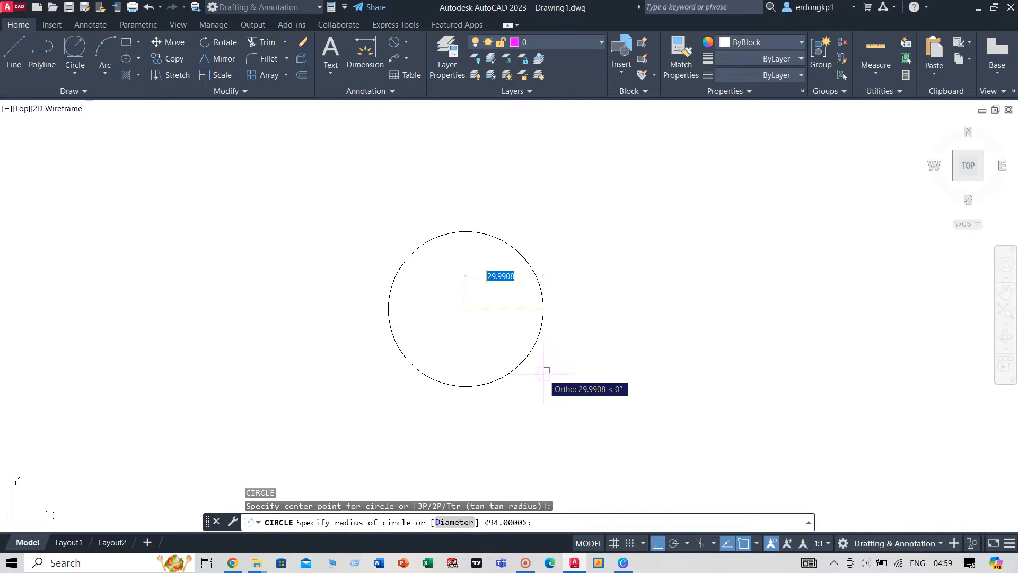
pyautogui.write('d')
pyautogui.press('Return')
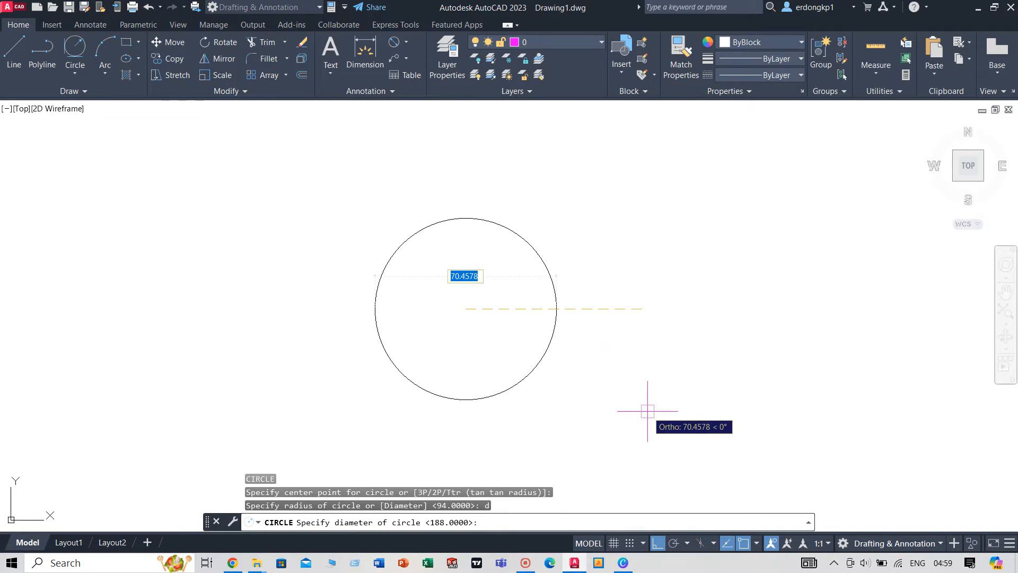
pyautogui.write('50')
pyautogui.press('Return')
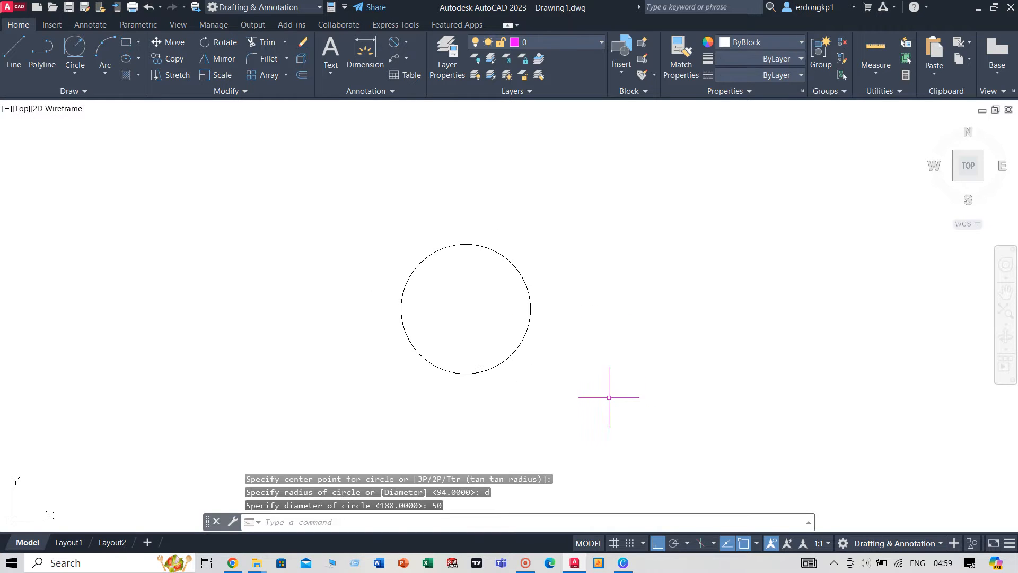
# Draw a circle with a diameter of 80 concentric with the 50-diameter circle
pyautogui.press('Return')
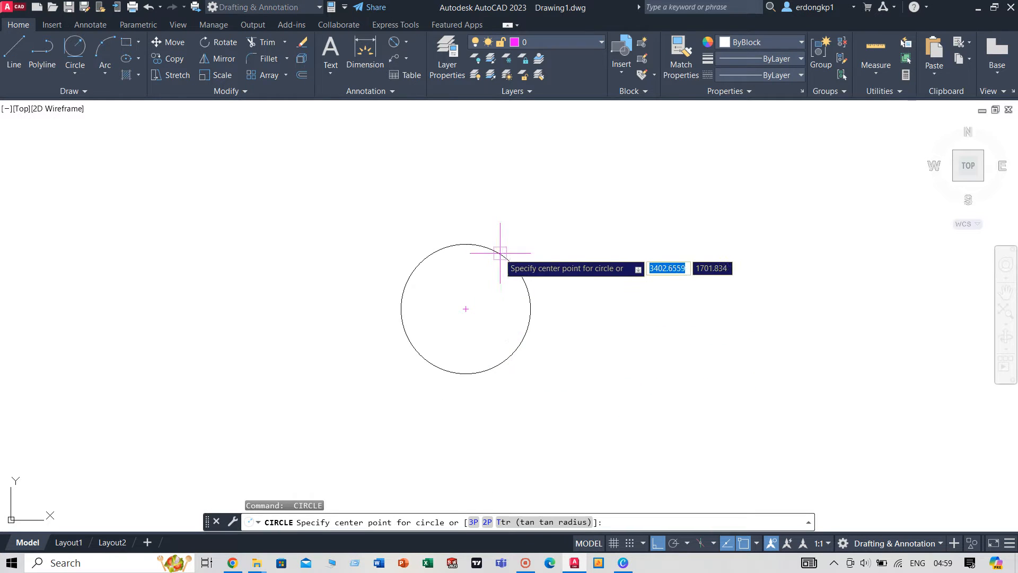
pyautogui.click(467, 309)
pyautogui.write('d')
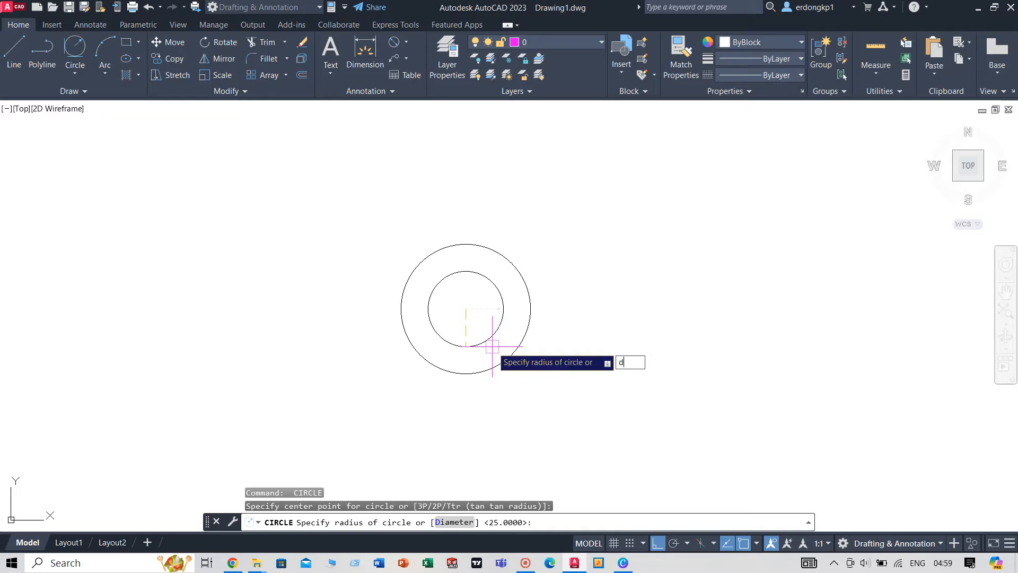
pyautogui.press('Return')
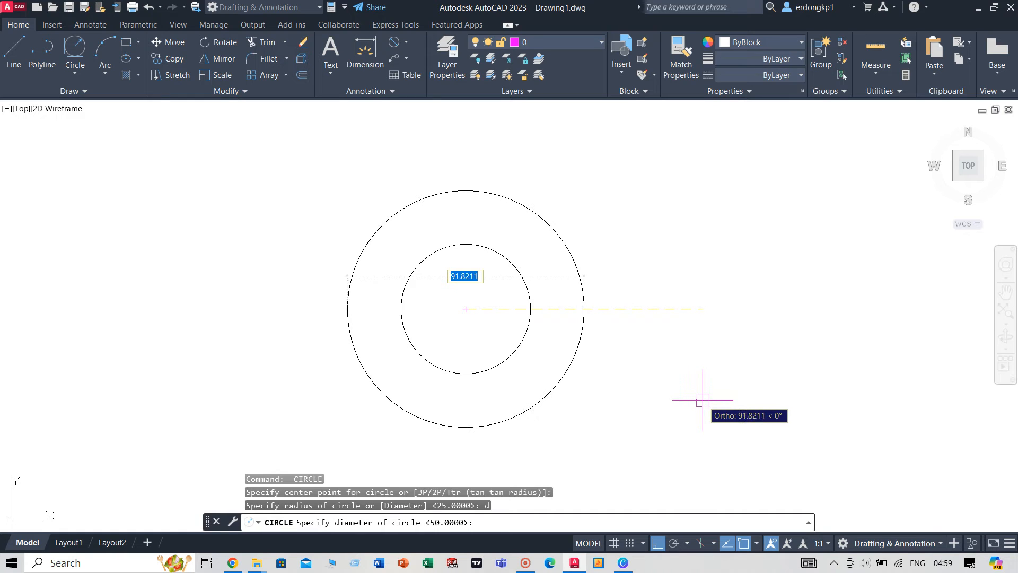
pyautogui.write('80')
pyautogui.press('Return')
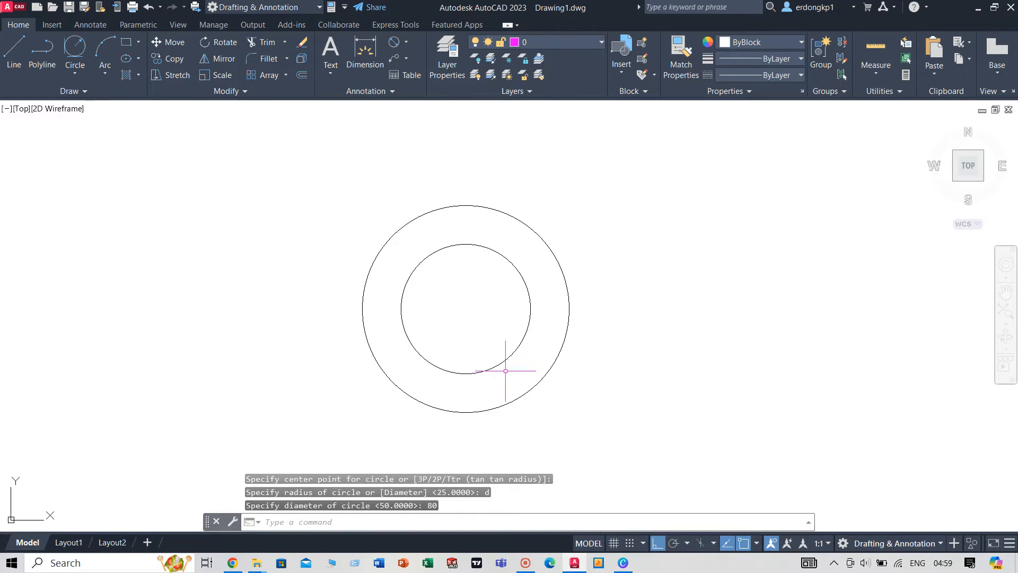
# Draw a third concentric circle with a diameter of 40 at the same centre
pyautogui.press('Return')
pyautogui.click(465, 309)
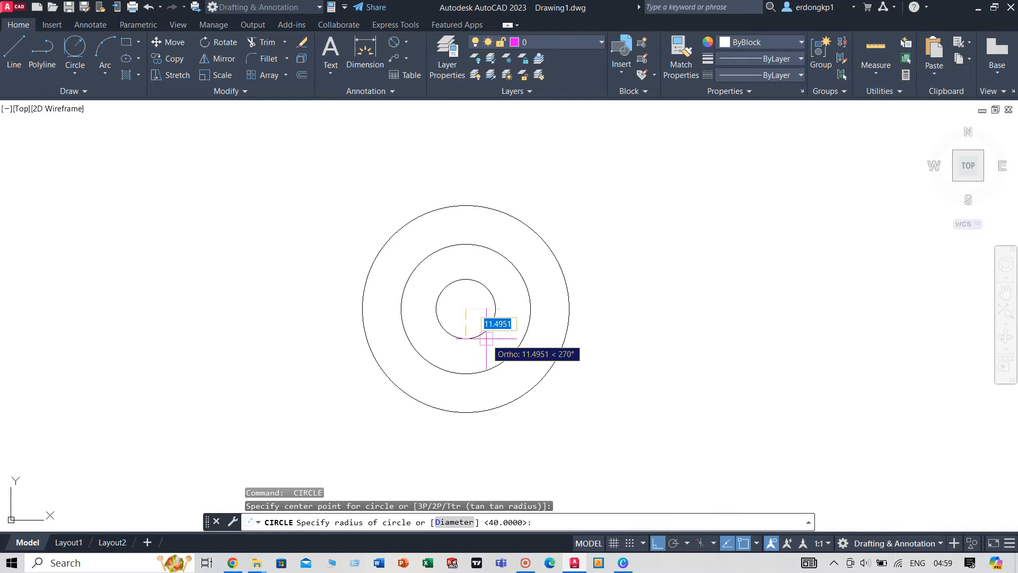
pyautogui.write('d')
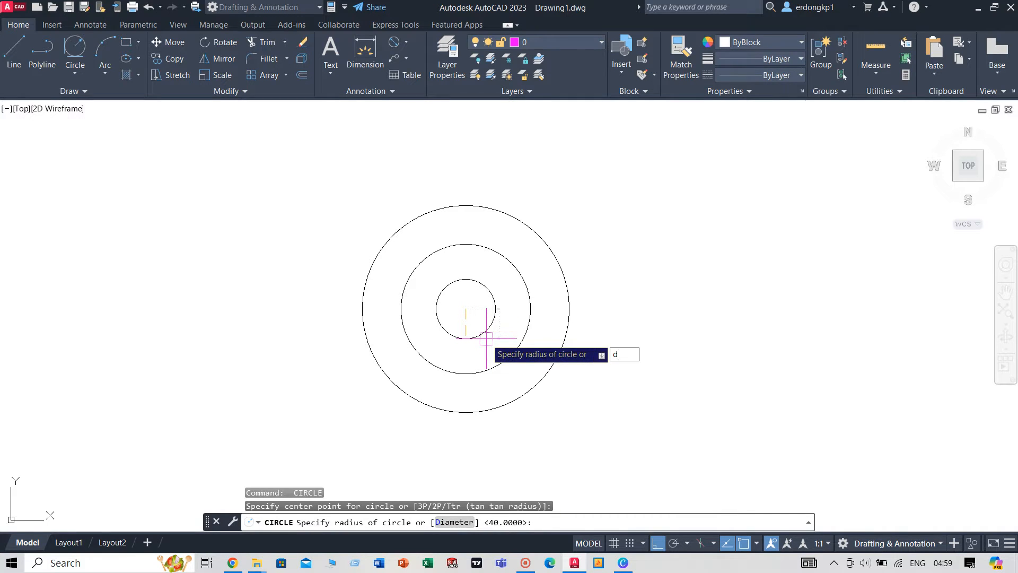
pyautogui.press('Return')
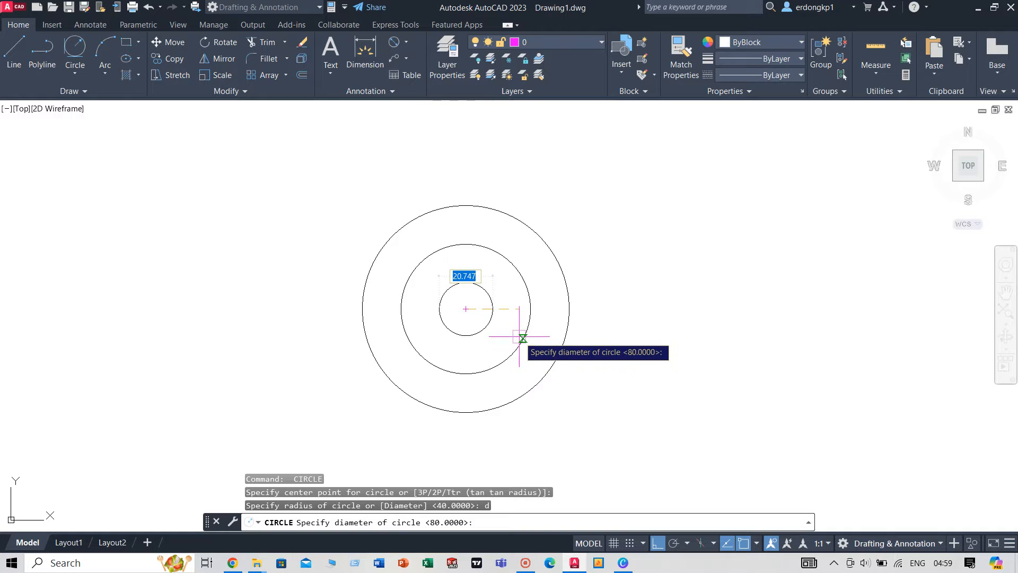
pyautogui.write('4')
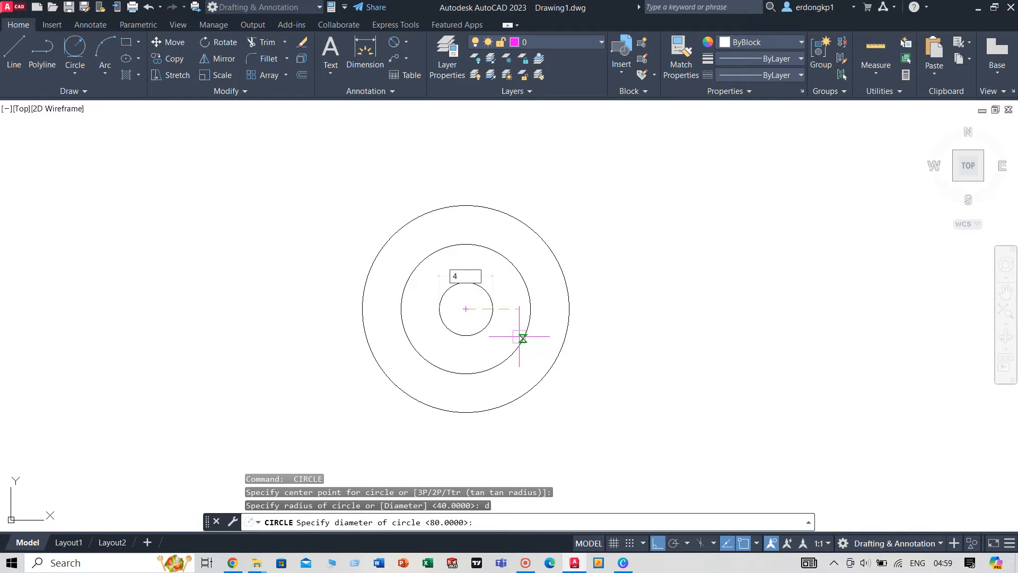
pyautogui.write('0')
pyautogui.press('Return')
# Add a fourth concentric circle with a diameter of 22 at the common centre
pyautogui.press('Return')
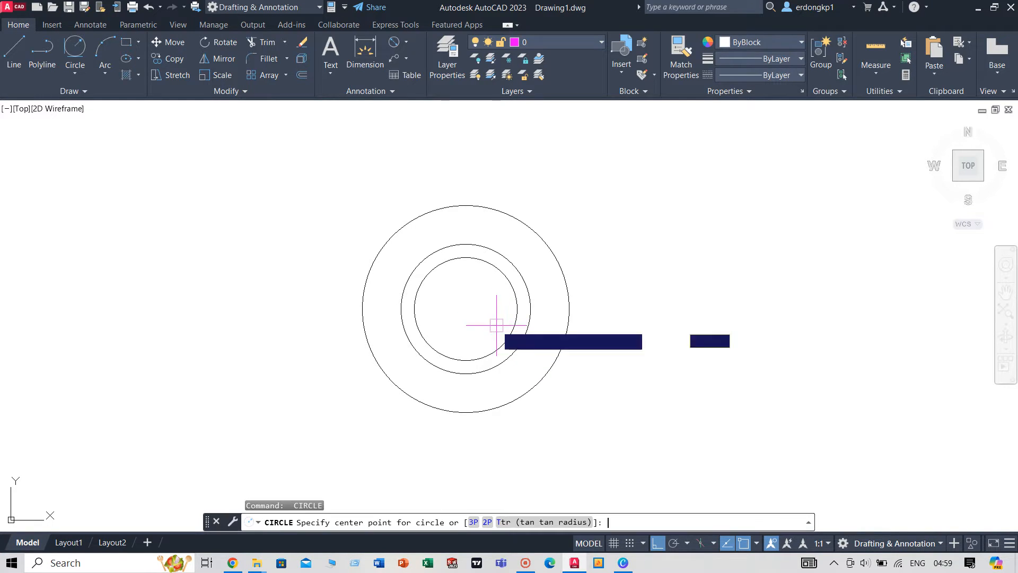
pyautogui.click(466, 309)
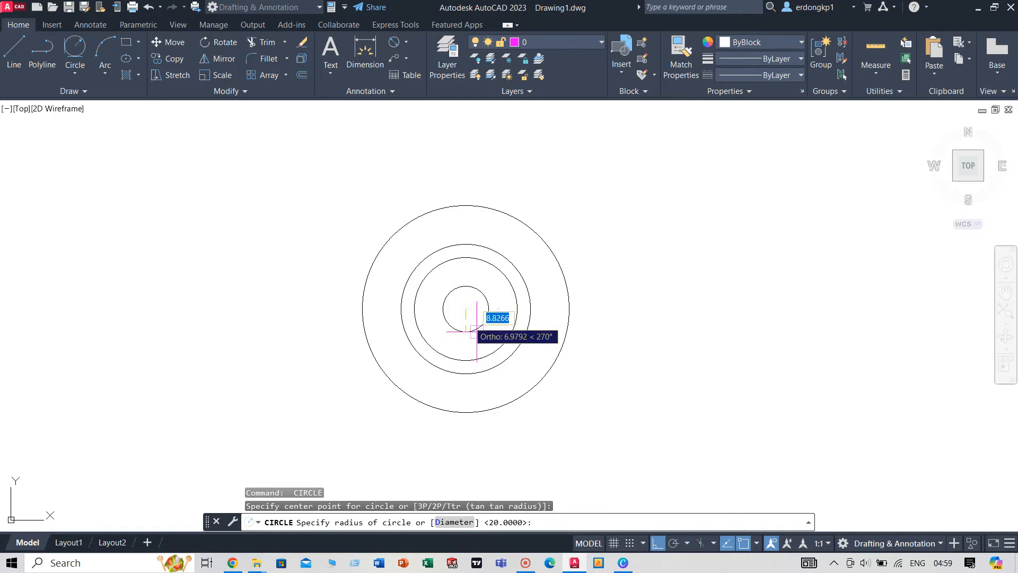
pyautogui.write('d')
pyautogui.press('Return')
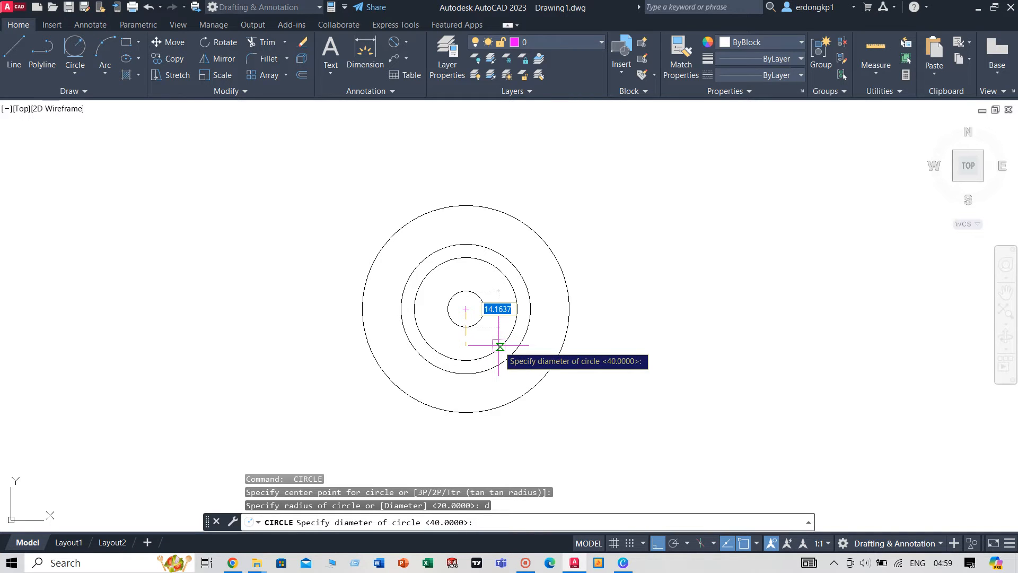
pyautogui.write('22')
pyautogui.press('Return')
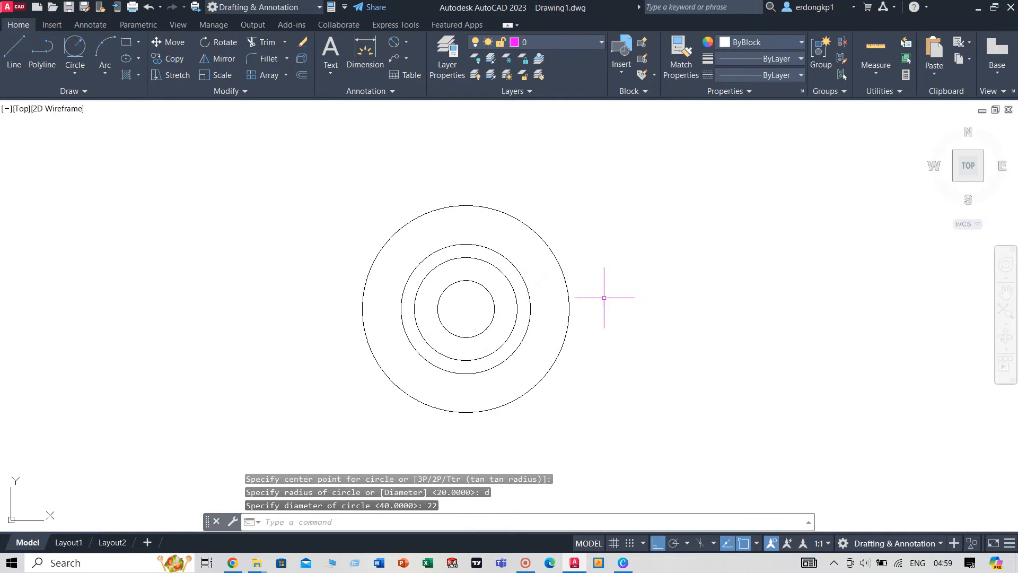
# Move the two innermost circles horizontally 80 units to the right of the common centre
pyautogui.scroll(2, 606, 301)
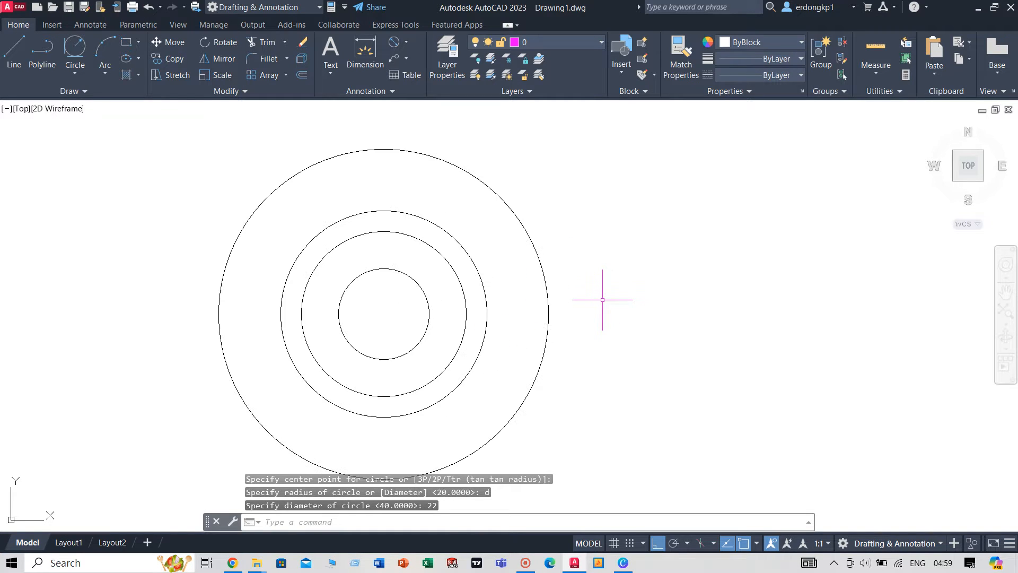
pyautogui.click(453, 269)
pyautogui.moveTo(452, 269); pyautogui.dragTo(399, 308)
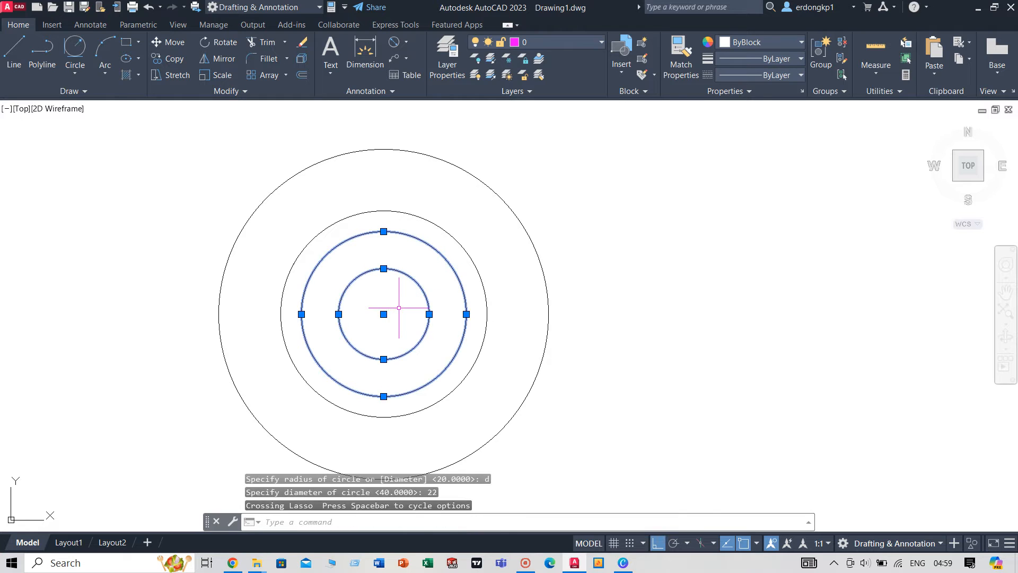
pyautogui.write('m')
pyautogui.press('Return')
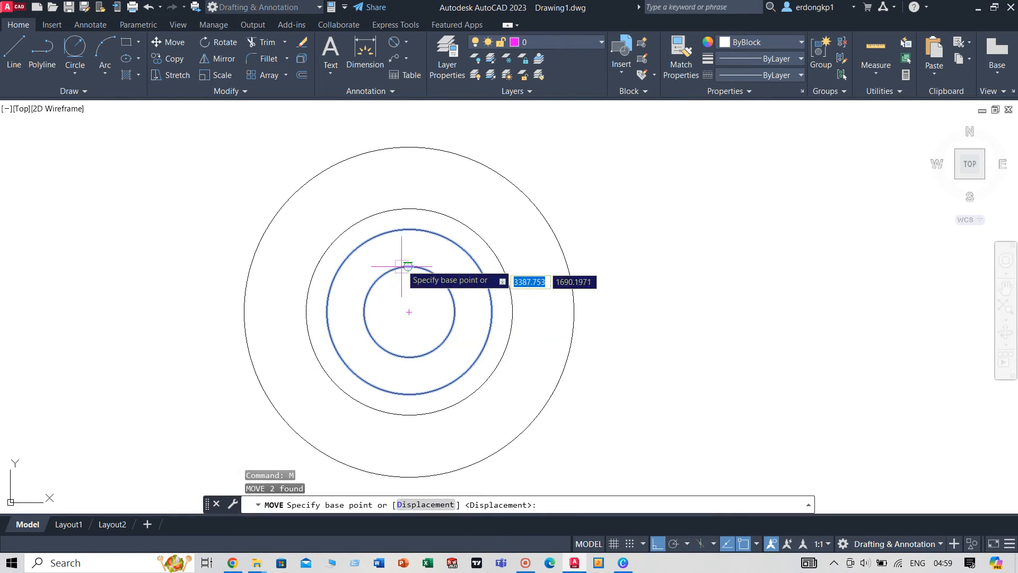
pyautogui.click(409, 312)
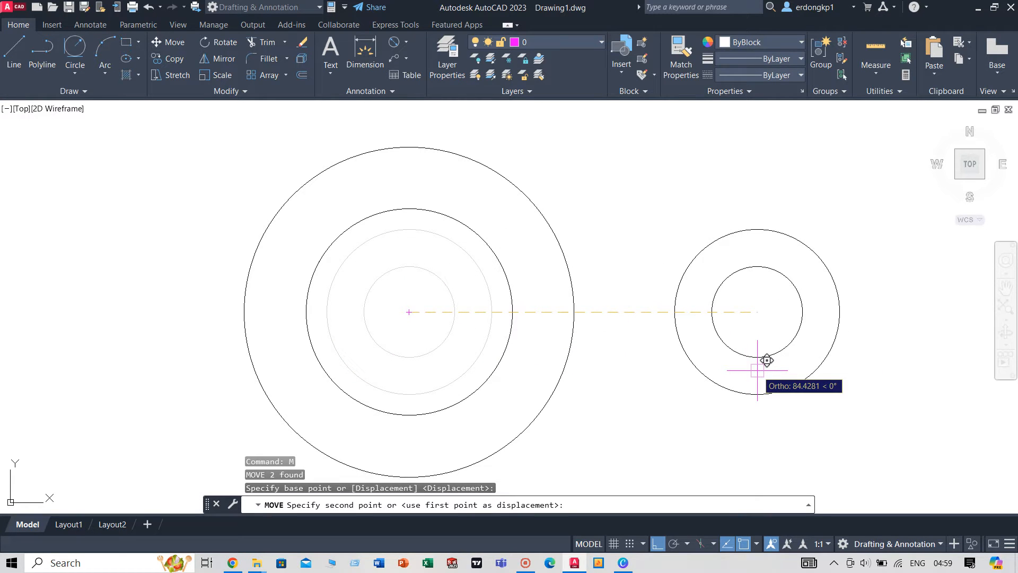
pyautogui.write('80')
pyautogui.press('Return')
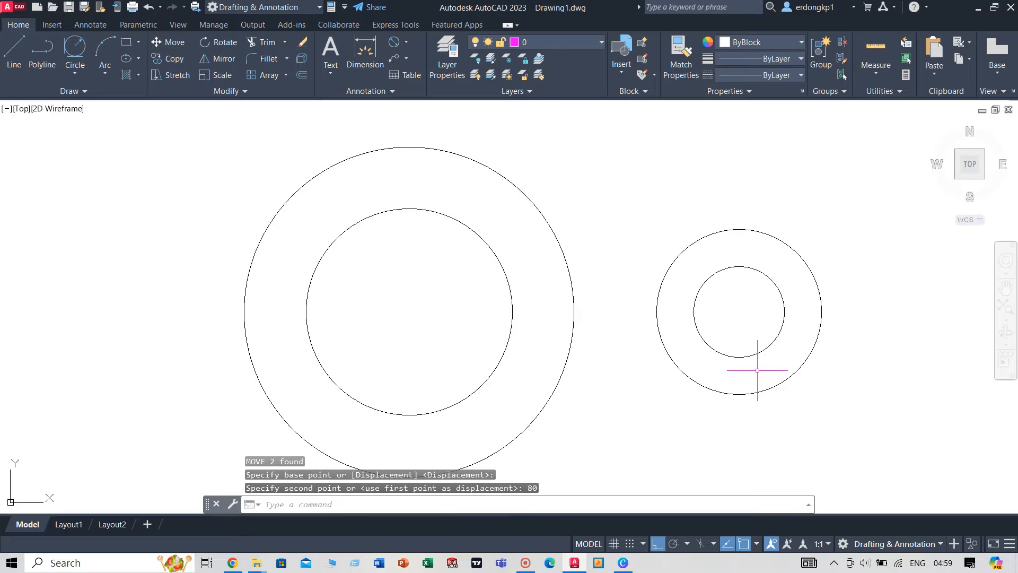
# Move the right-hand circle pair 20 units straight down, from the outer circle's top quadrant to its centre
pyautogui.click(864, 237)
pyautogui.click(737, 332)
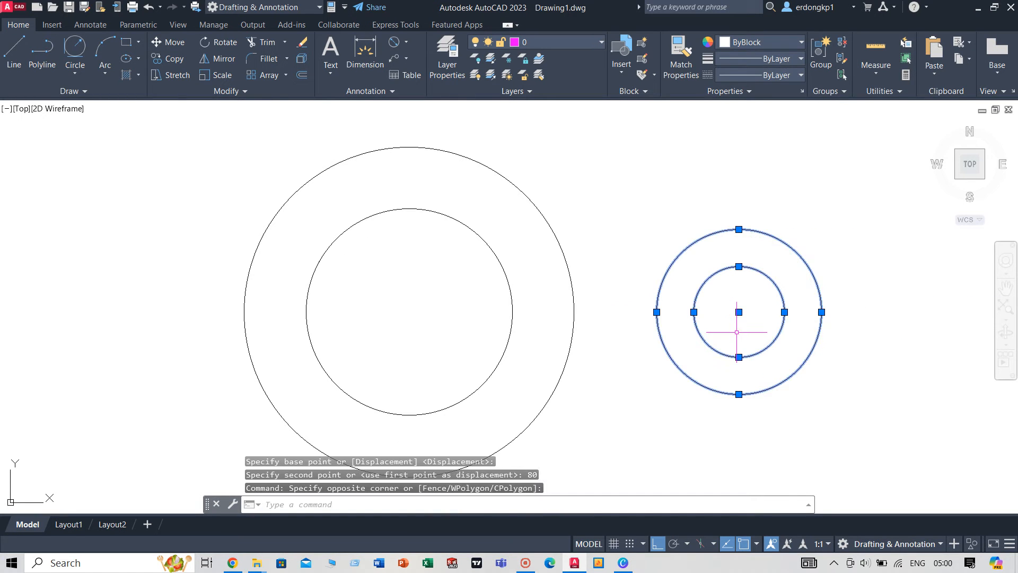
pyautogui.write('m')
pyautogui.press('Return')
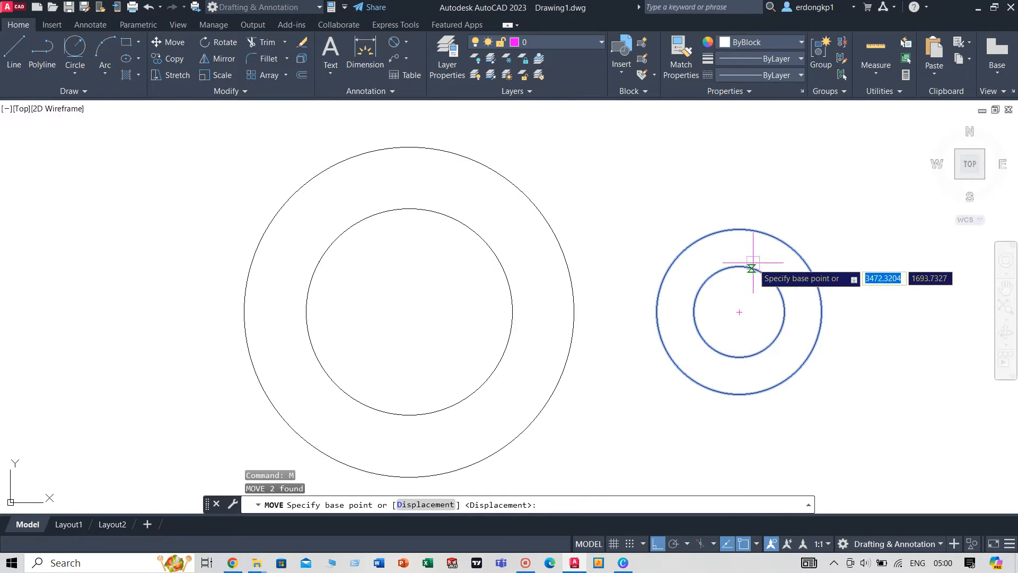
pyautogui.click(739, 230)
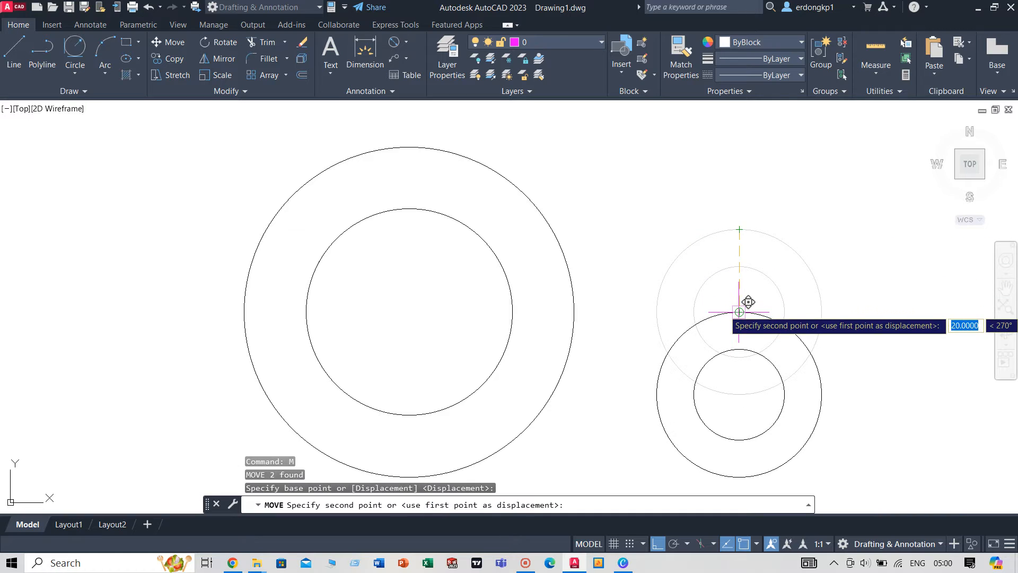
pyautogui.click(743, 310)
# Mirror the right-hand circle pair about the vertical centreline of the large circles, keeping the source objects
pyautogui.scroll(-2, 867, 360)
pyautogui.moveTo(866, 360); pyautogui.dragTo(843, 295, button='middle')
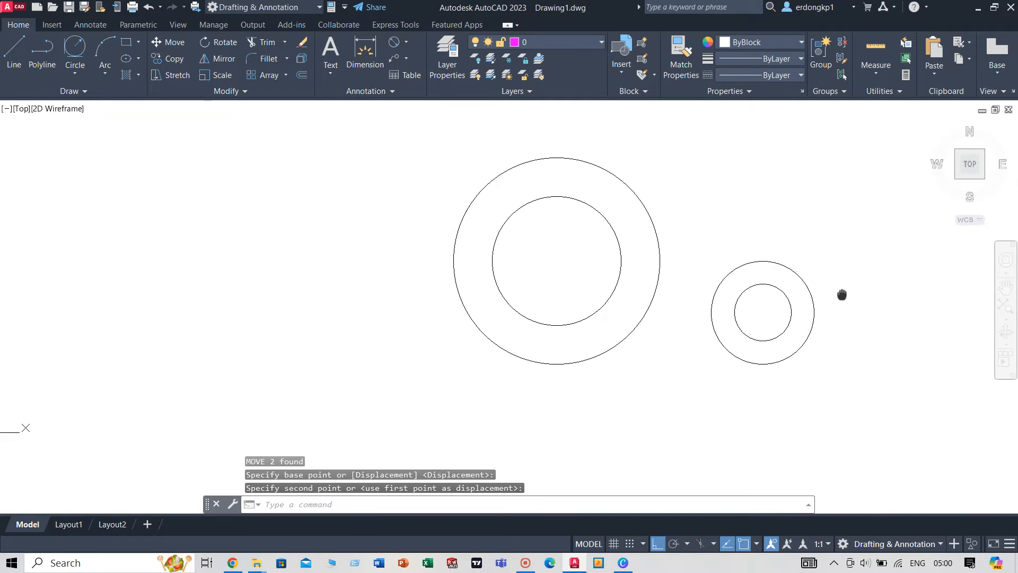
pyautogui.click(851, 256)
pyautogui.click(704, 369)
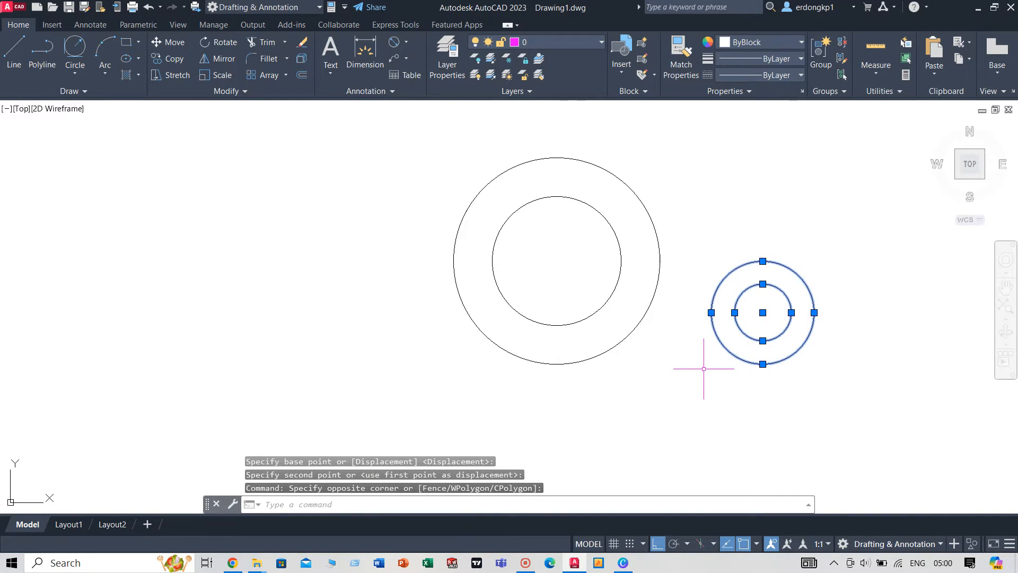
pyautogui.write('mi')
pyautogui.press('Return')
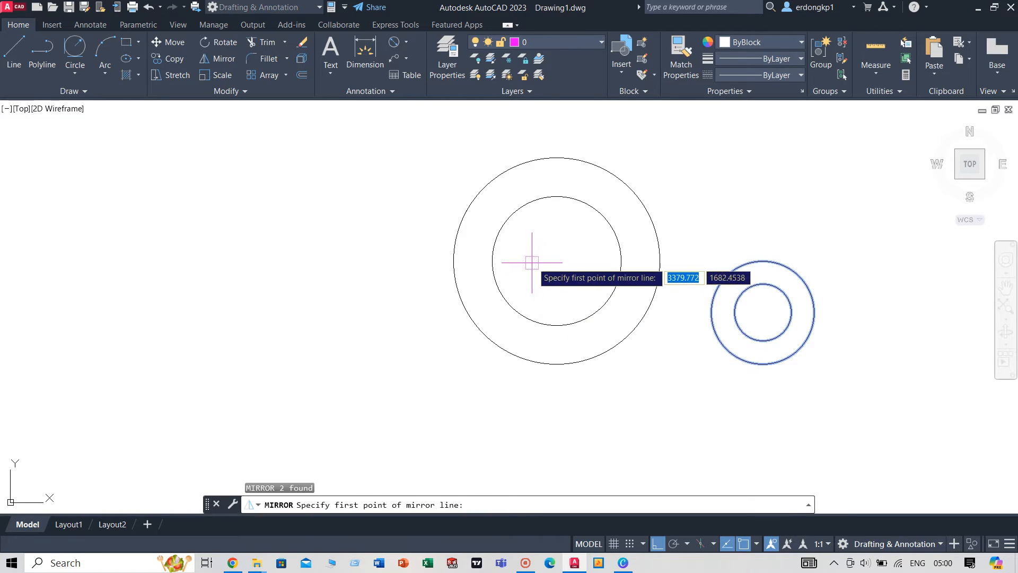
pyautogui.click(557, 197)
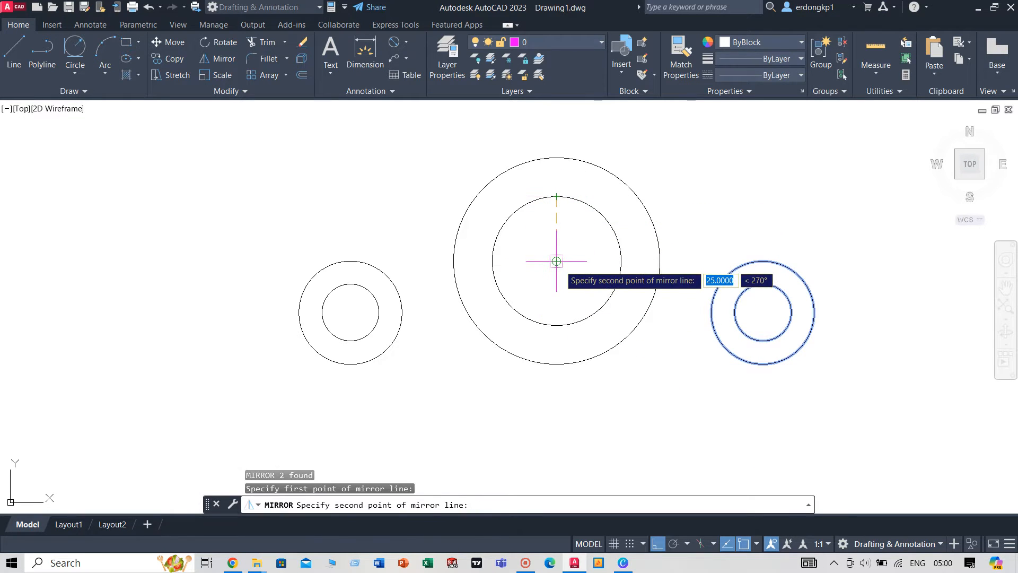
pyautogui.click(557, 261)
pyautogui.press('Return')
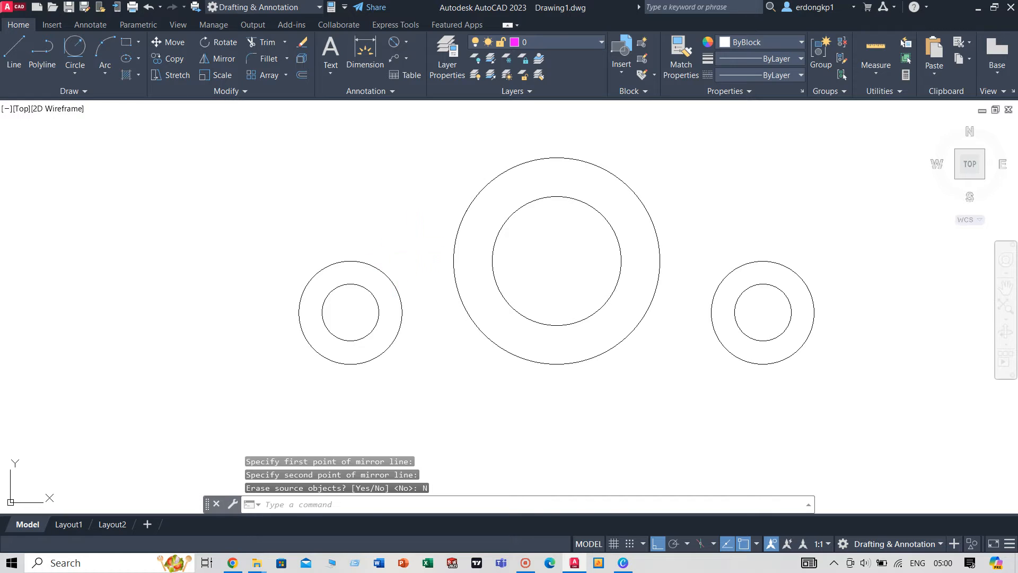
# Move the left-hand circle pair 40 units straight up, from the outer circle's bottom quadrant to its top quadrant
pyautogui.click(417, 242)
pyautogui.click(289, 344)
pyautogui.write('M')
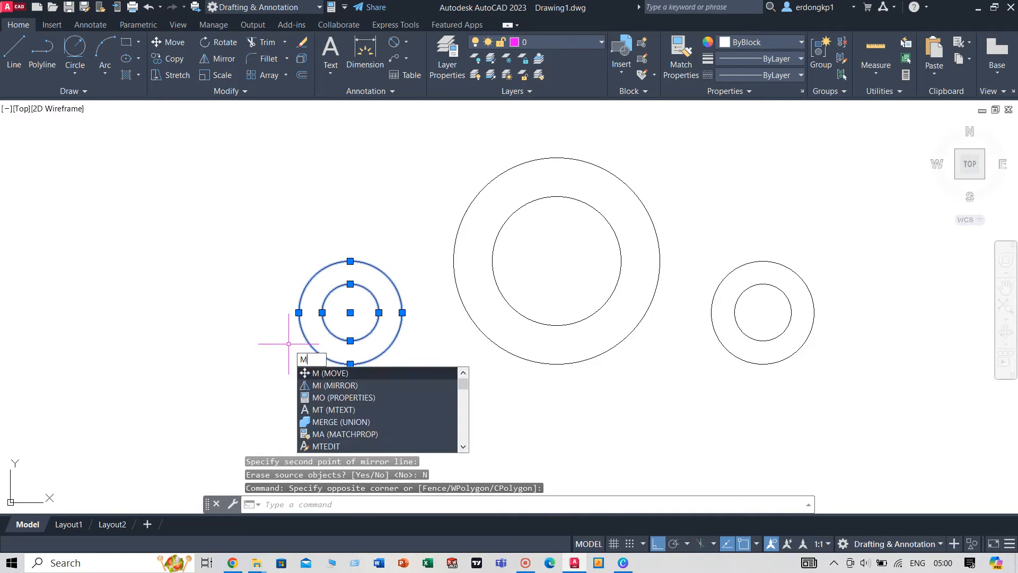
pyautogui.press('Return')
pyautogui.click(350, 364)
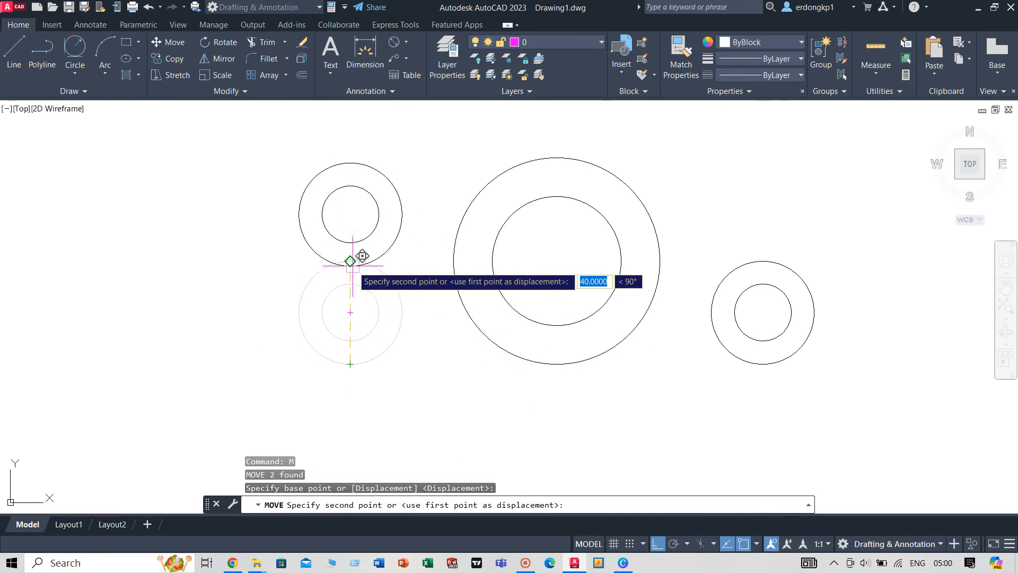
pyautogui.click(351, 259)
# Fillet the upper sides of the left-hand outer circle and the large central circle with a 32-unit radius
pyautogui.scroll(-2, 398, 294)
pyautogui.moveTo(412, 307); pyautogui.dragTo(446, 312, button='middle')
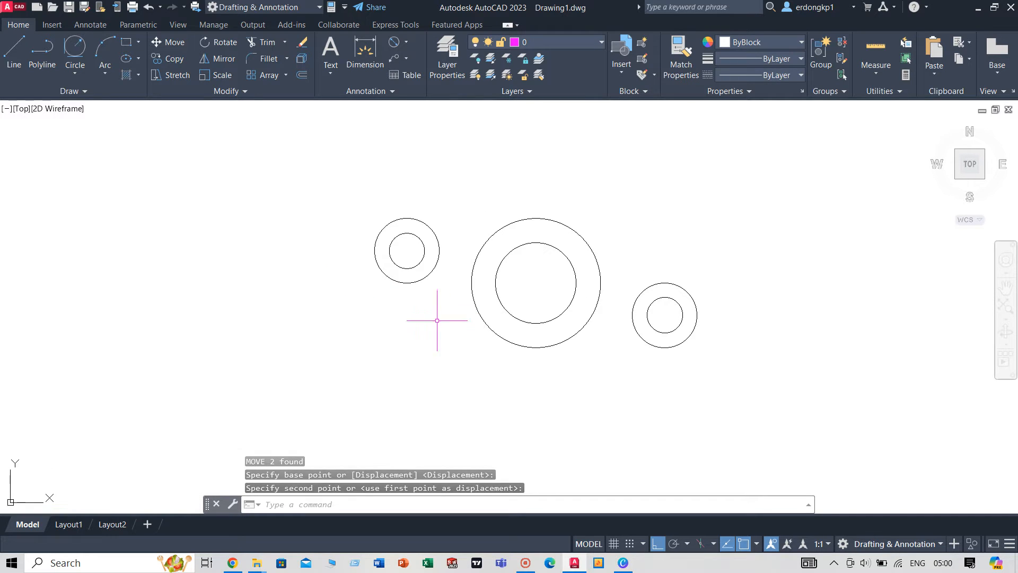
pyautogui.write('F')
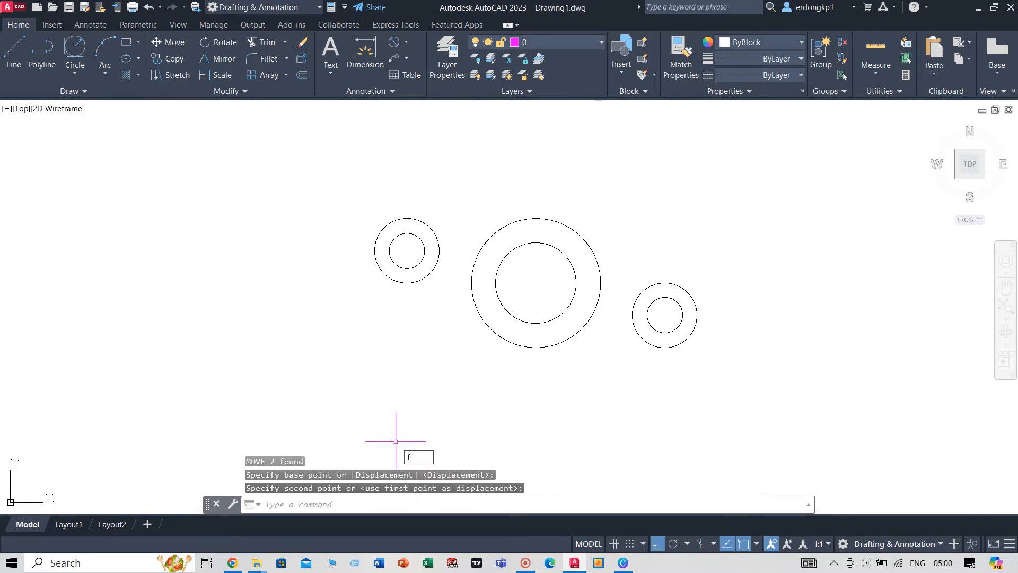
pyautogui.press('Return')
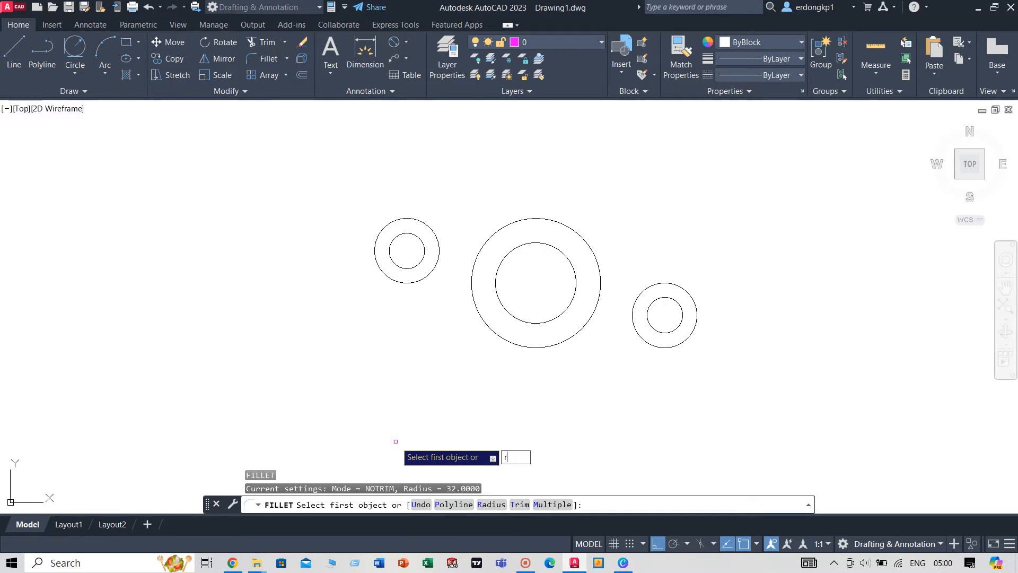
pyautogui.write('r')
pyautogui.press('Return')
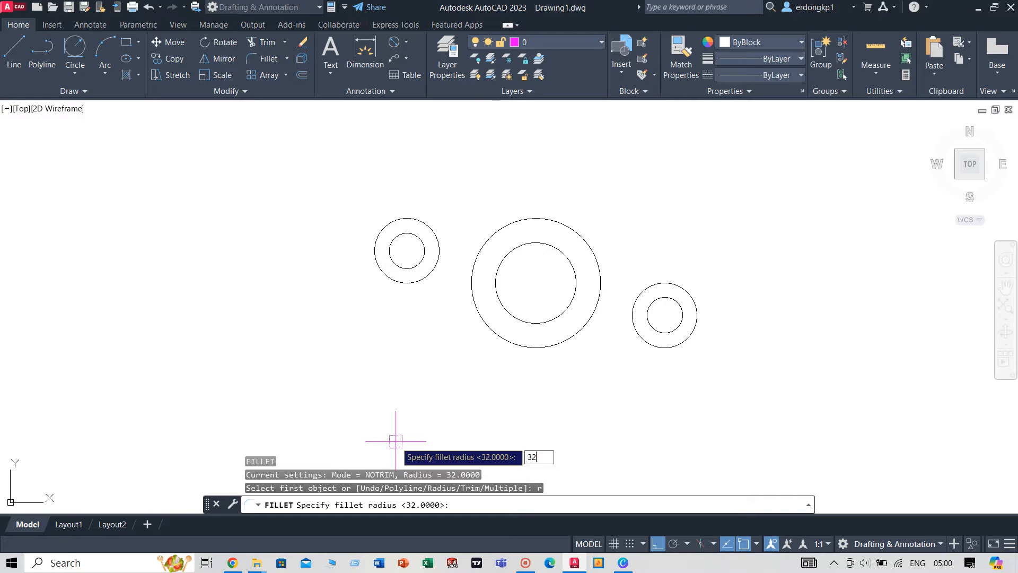
pyautogui.press('Return')
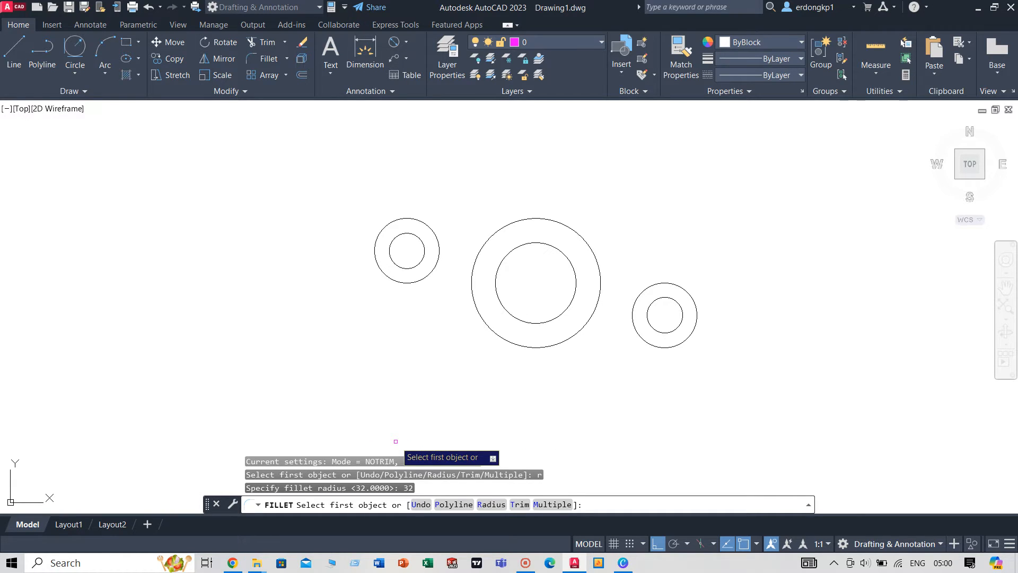
pyautogui.click(431, 230)
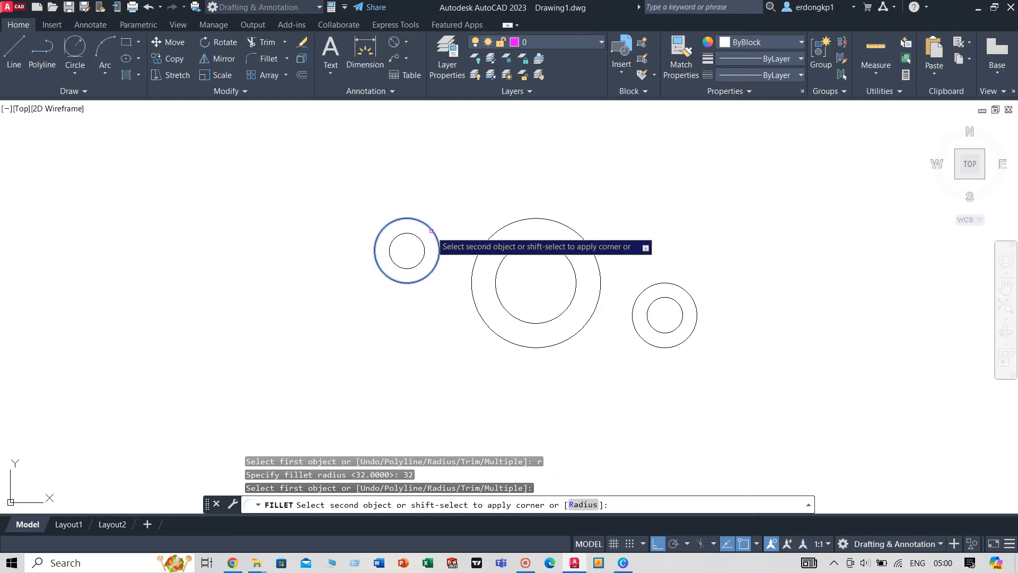
pyautogui.click(483, 243)
# Add another 32-unit fillet between the lower sides of the large central circle and the right-hand outer circle
pyautogui.press('Return')
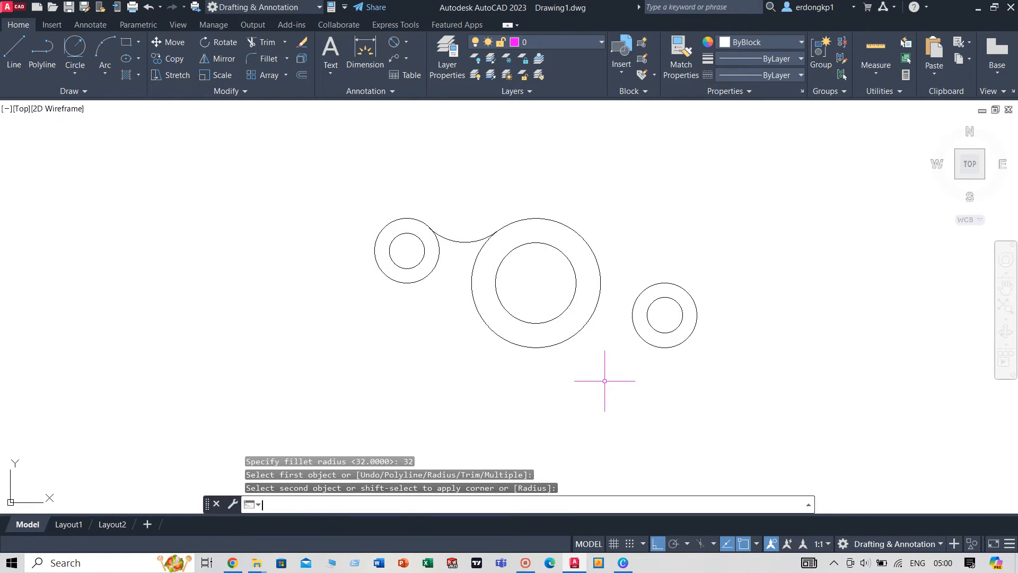
pyautogui.click(584, 323)
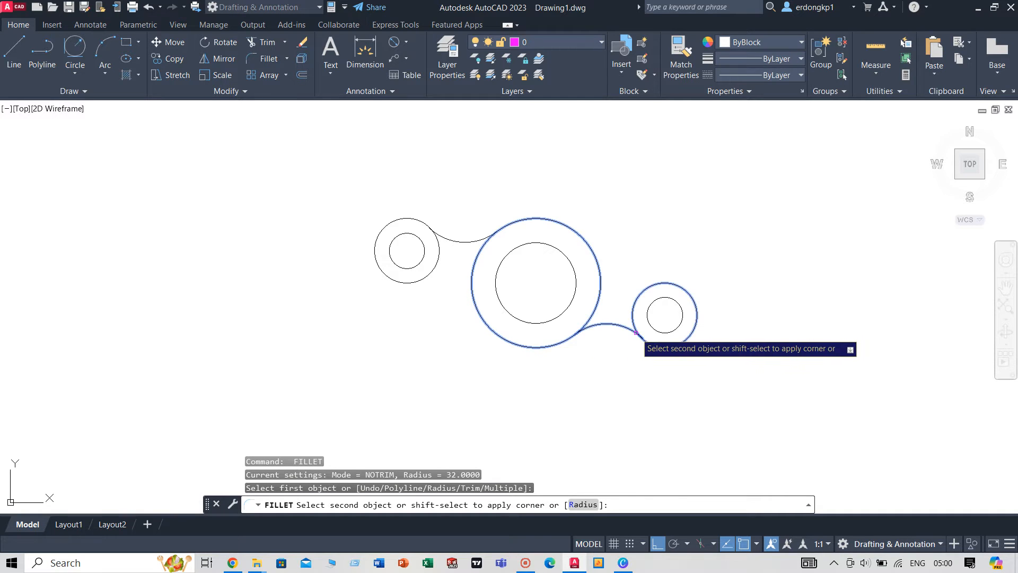
pyautogui.click(636, 333)
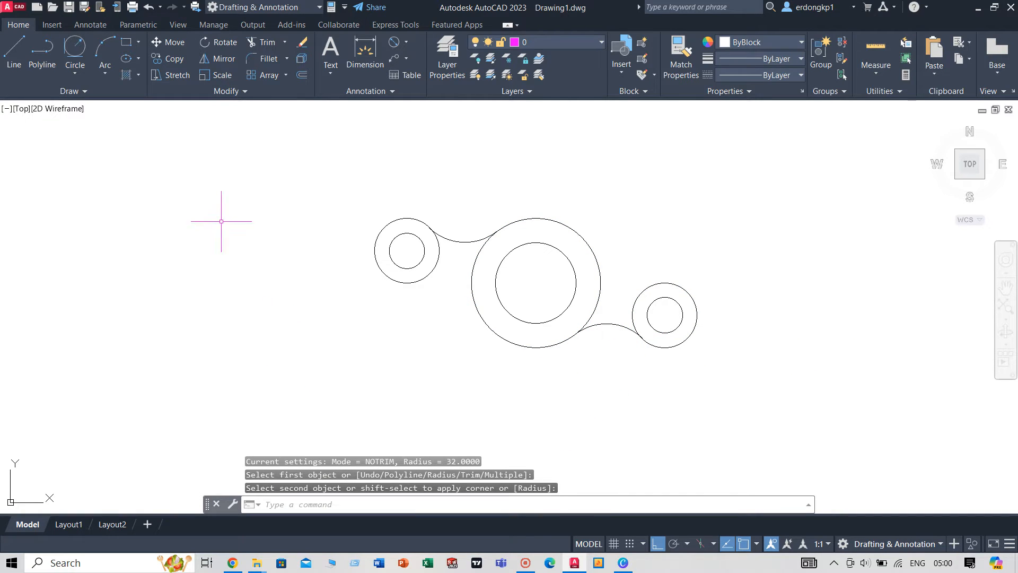
# Draw a circle of radius 94 tangent to the left-hand outer circle's left side and the large central circle's bottom
pyautogui.click(74, 72)
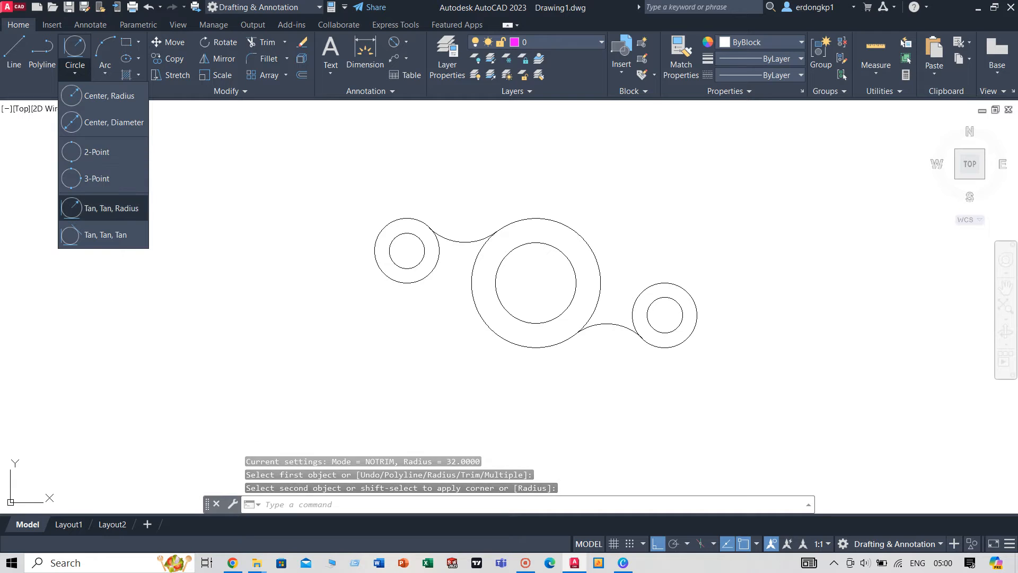
pyautogui.click(106, 208)
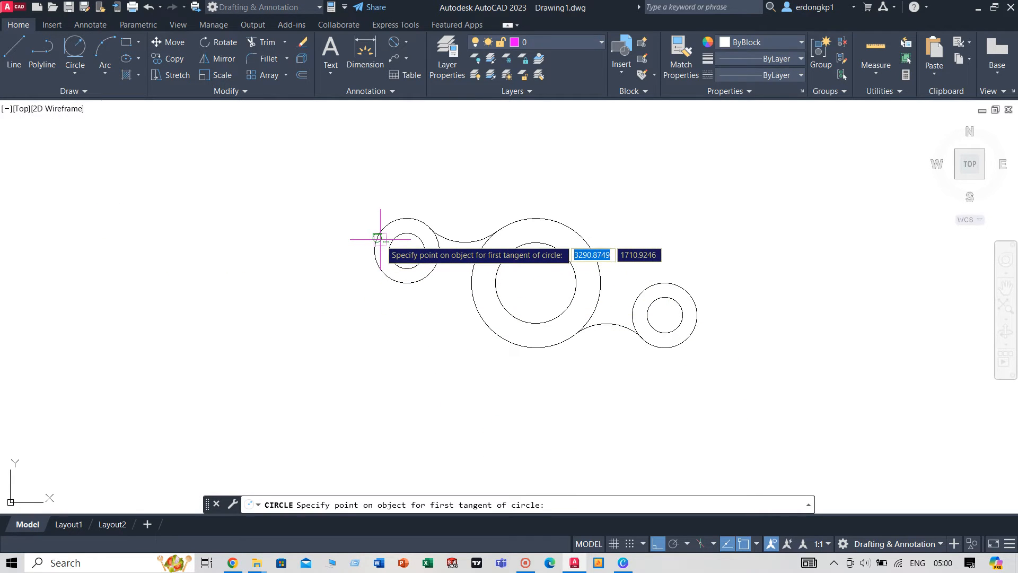
pyautogui.click(380, 239)
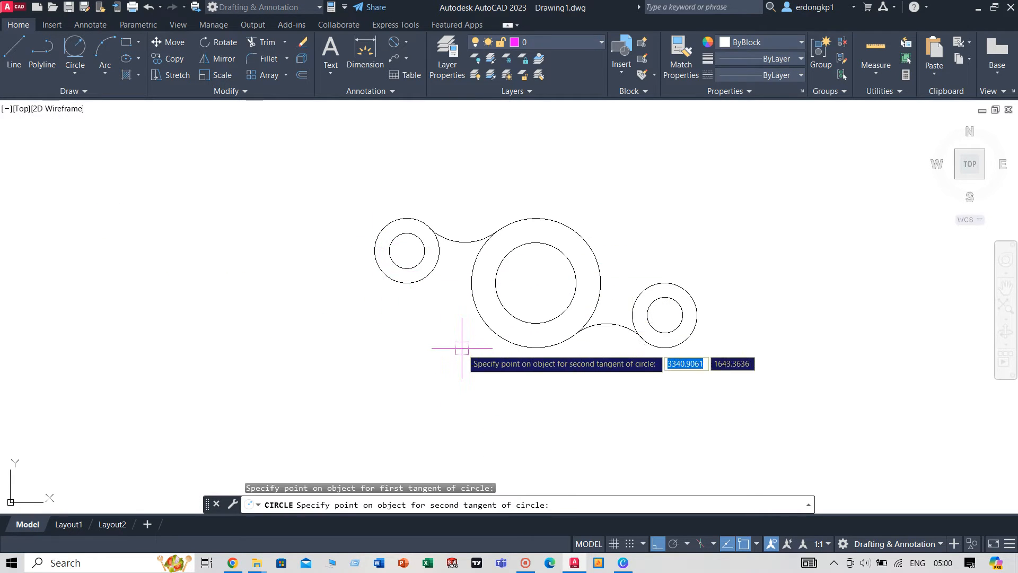
pyautogui.click(566, 348)
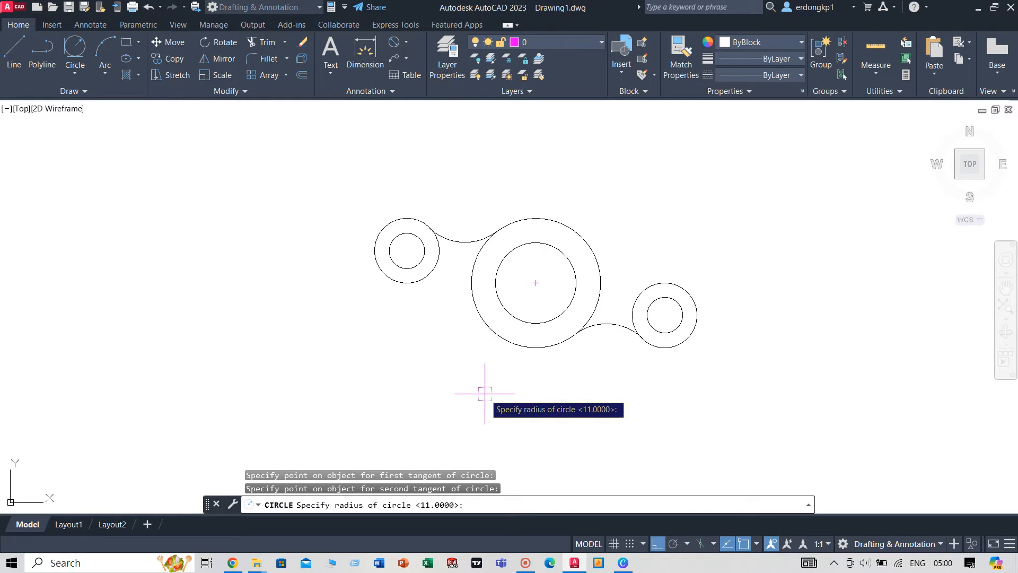
pyautogui.press('Return')
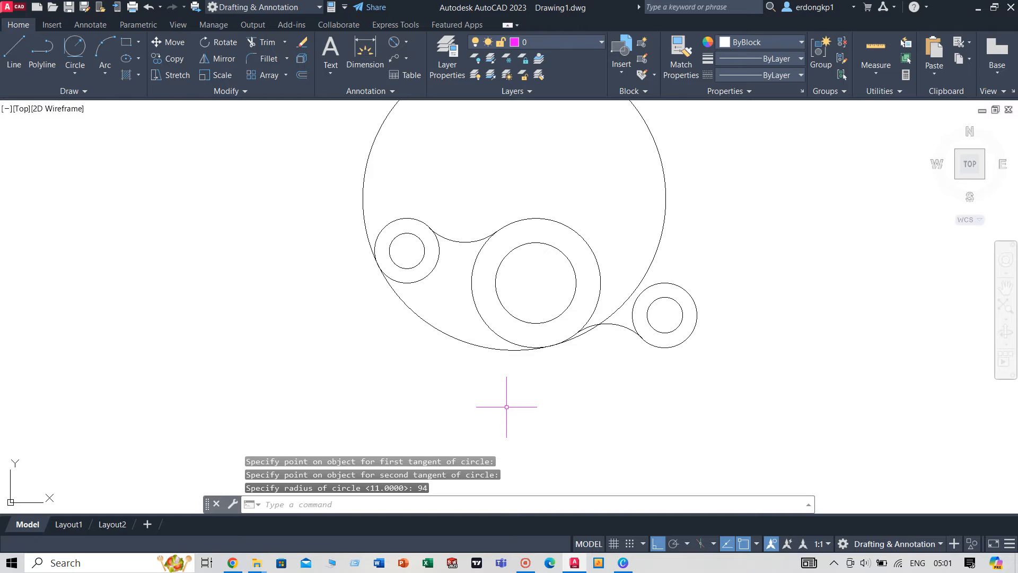
# Trim the radius-94 circle to leave only the lower arc from the left-hand outer circle to the large central circle
pyautogui.write('tr')
pyautogui.press('Return')
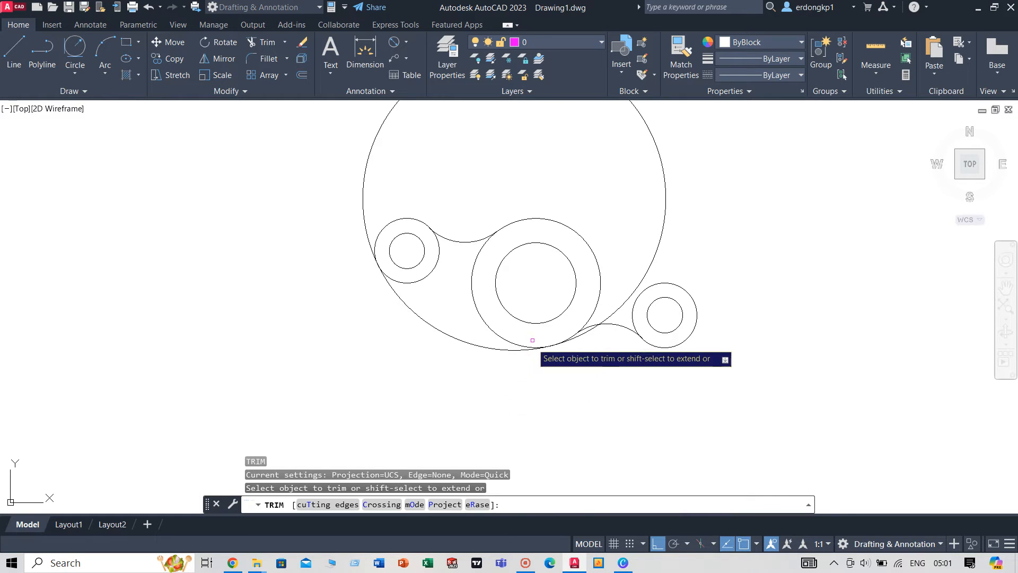
pyautogui.click(587, 332)
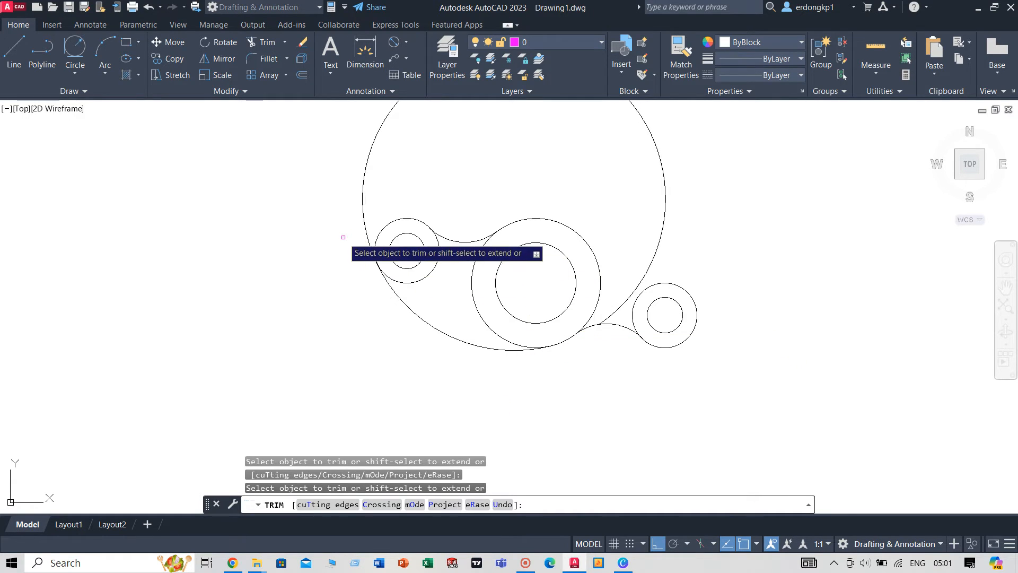
pyautogui.click(365, 227)
pyautogui.rightClick(744, 205)
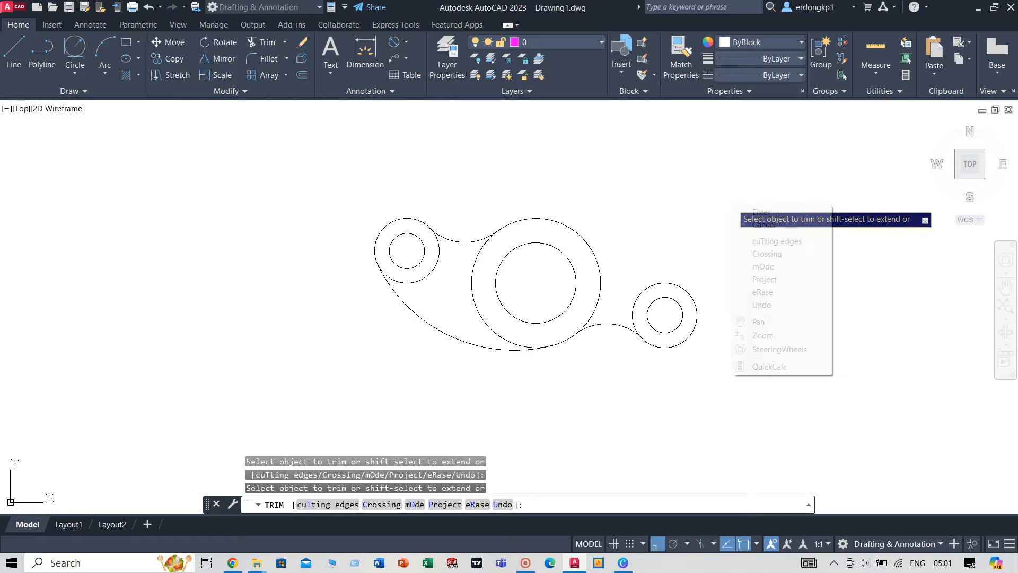
pyautogui.click(759, 210)
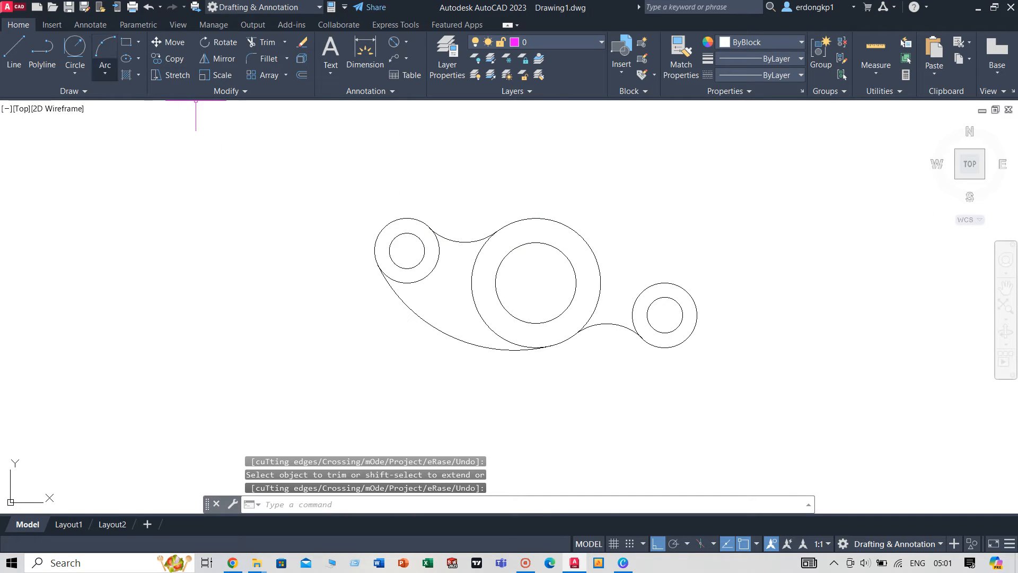
# Draw a circle of radius 94 tangent to the large central circle's top and the right-hand outer circle's right side
pyautogui.click(75, 74)
pyautogui.click(95, 207)
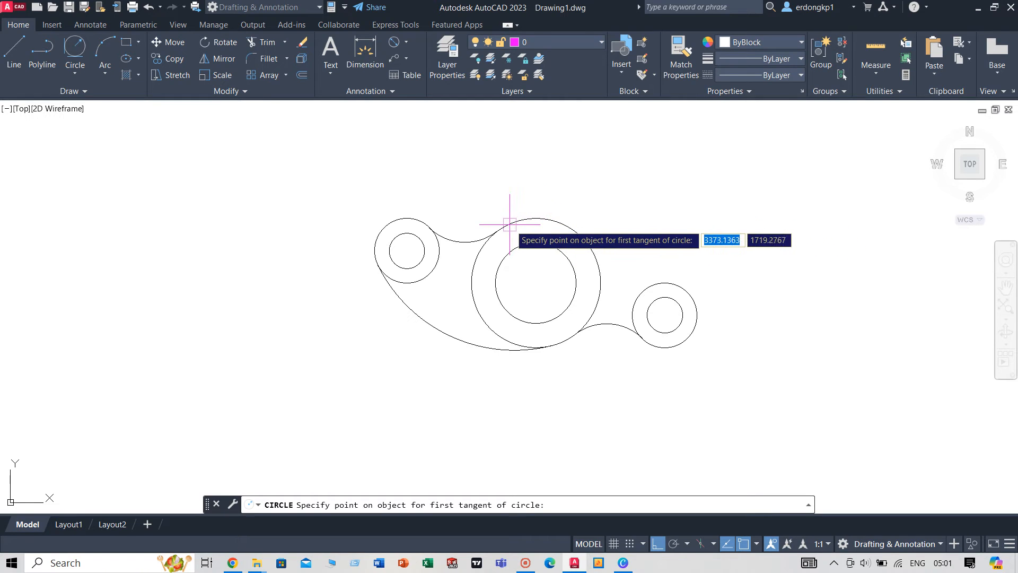
pyautogui.click(507, 223)
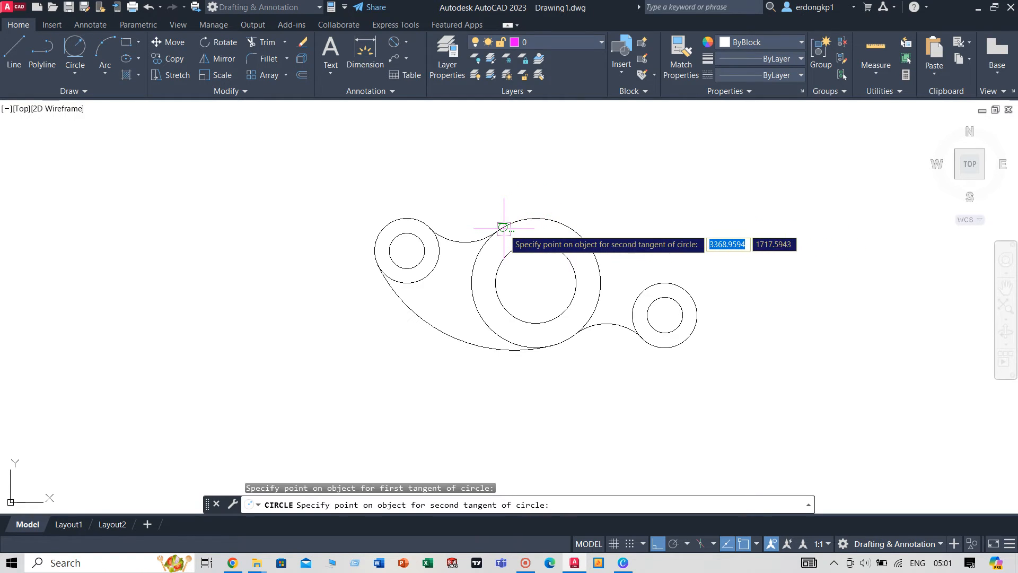
pyautogui.click(697, 306)
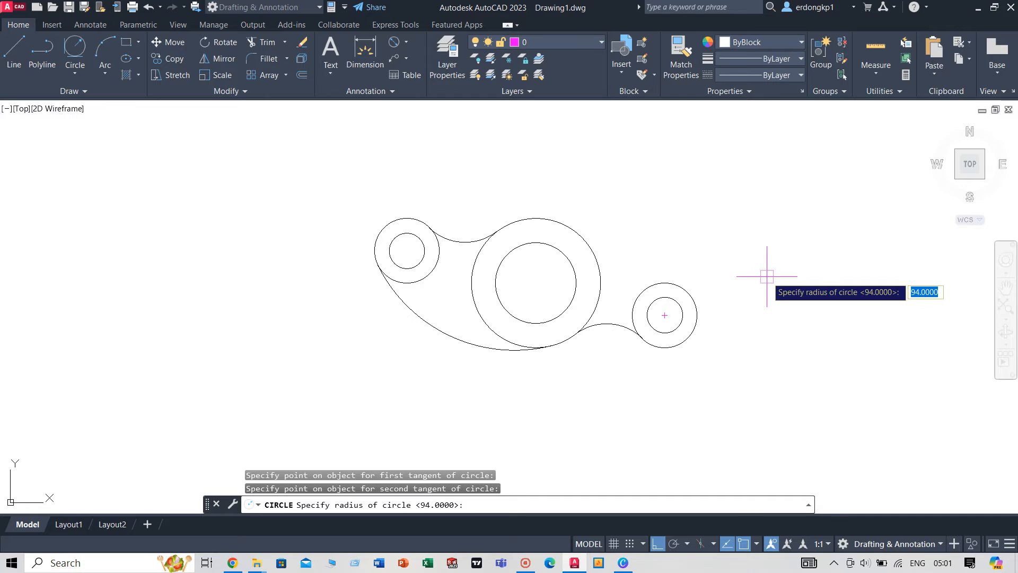
pyautogui.press('Return')
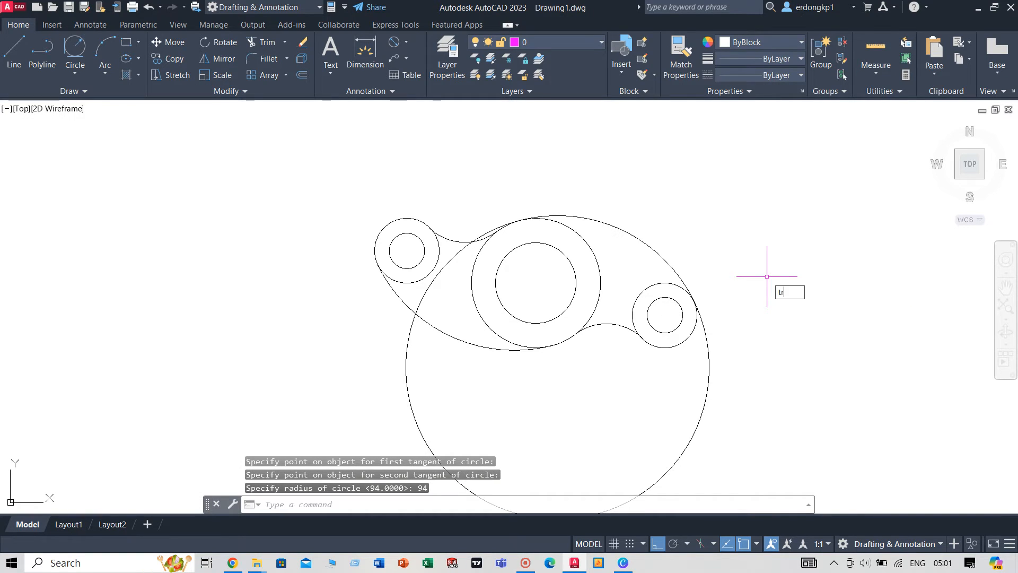
# Trim the second radius-94 circle to leave only the upper arc from the large central circle to the right-hand outer circle
pyautogui.write('tr')
pyautogui.press('Return')
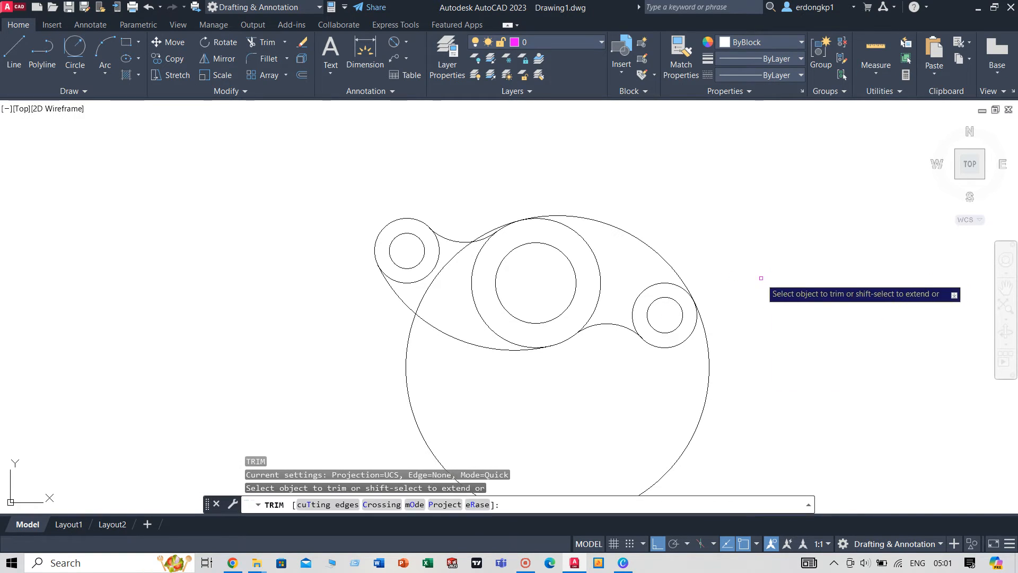
pyautogui.click(485, 232)
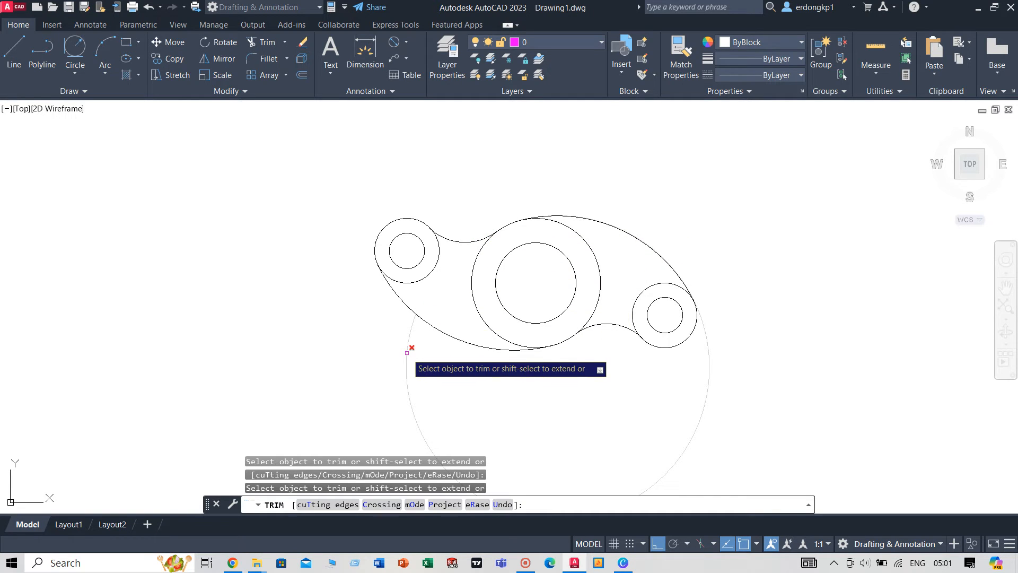
pyautogui.click(407, 353)
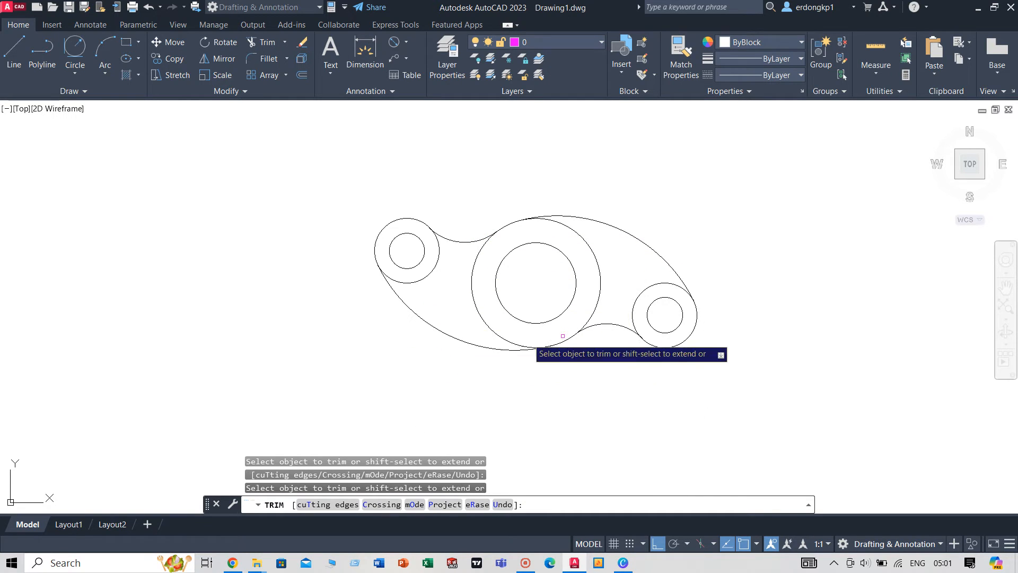
pyautogui.rightClick(772, 254)
pyautogui.click(786, 260)
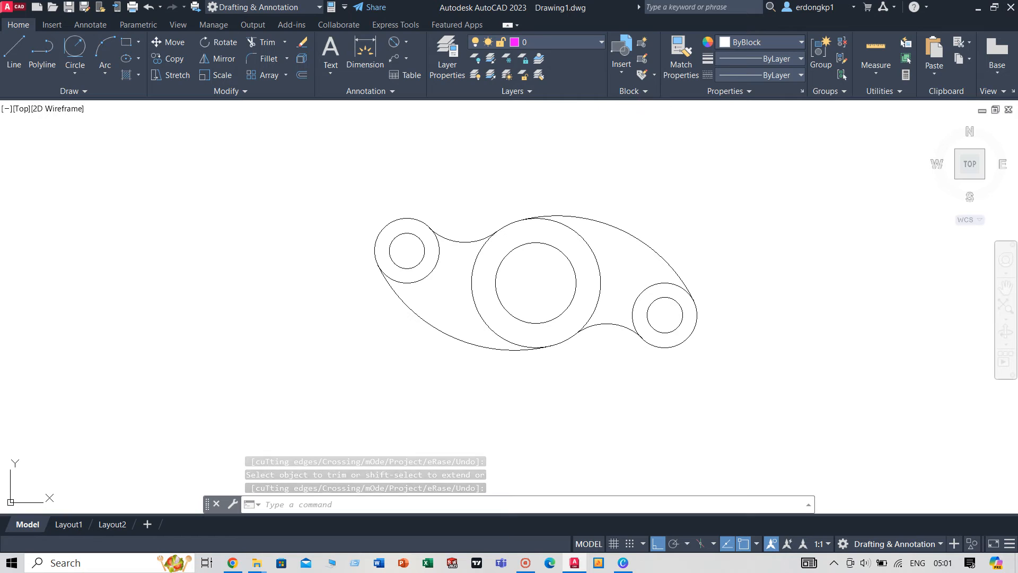
# Set the current object colour to ByLayer and dimension the large central circle's diameter, placing the text outside its upper right
pyautogui.click(758, 42)
pyautogui.click(743, 51)
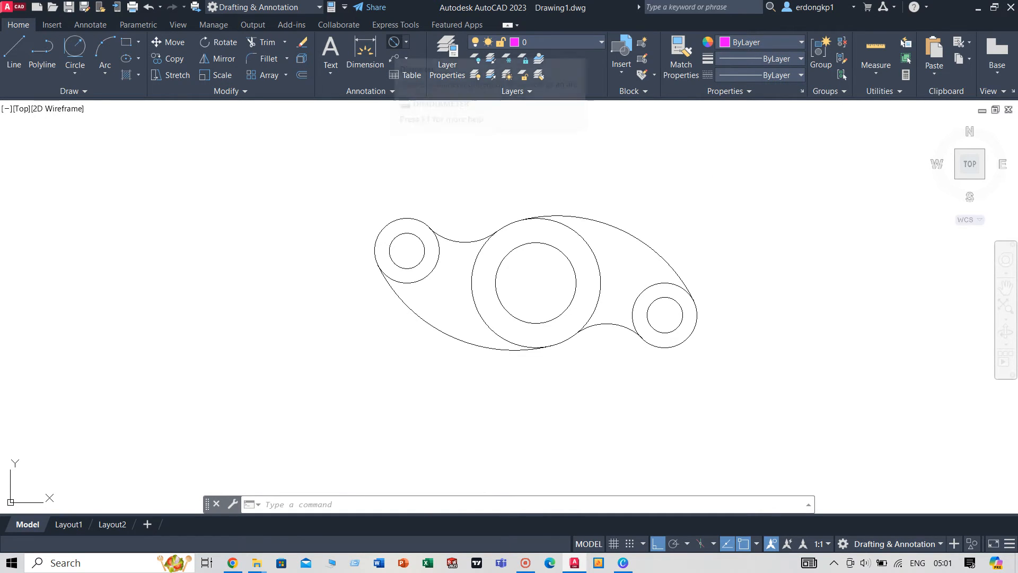
pyautogui.click(406, 42)
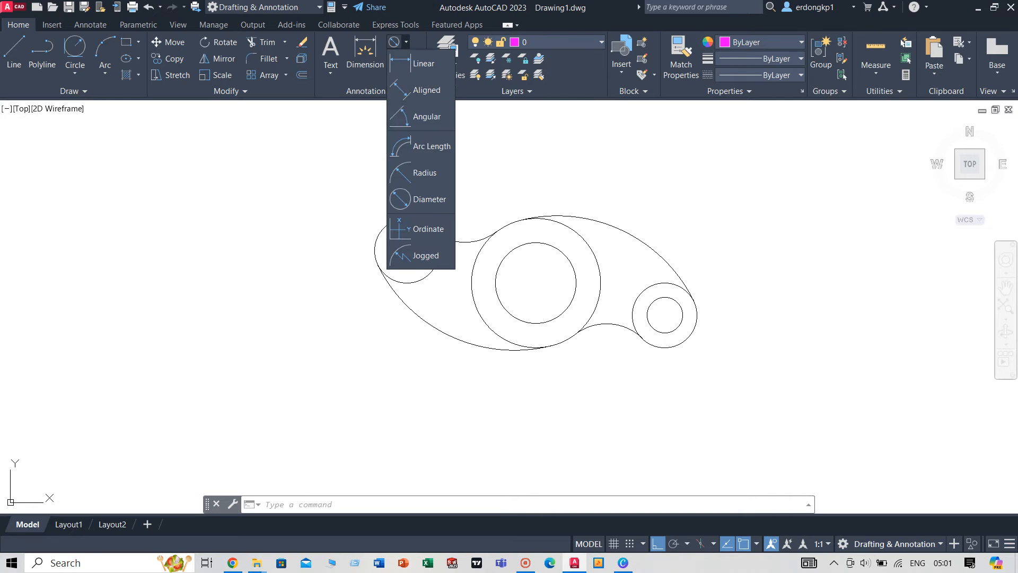
pyautogui.click(423, 199)
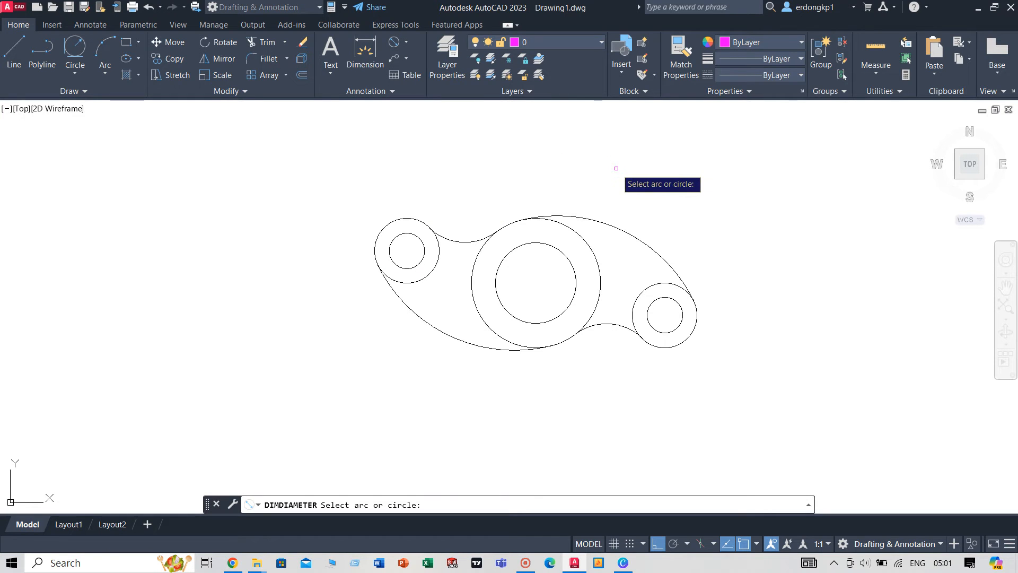
pyautogui.click(578, 233)
pyautogui.click(604, 199)
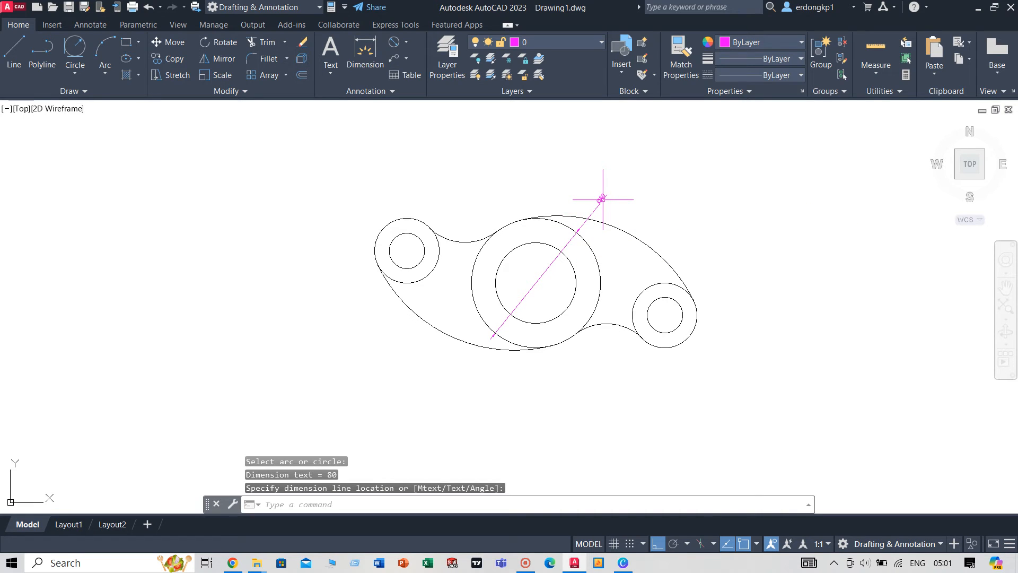
# Dimension the diameter of the inner central circle, placing the text inside that circle
pyautogui.scroll(2, 603, 200)
pyautogui.click(597, 197)
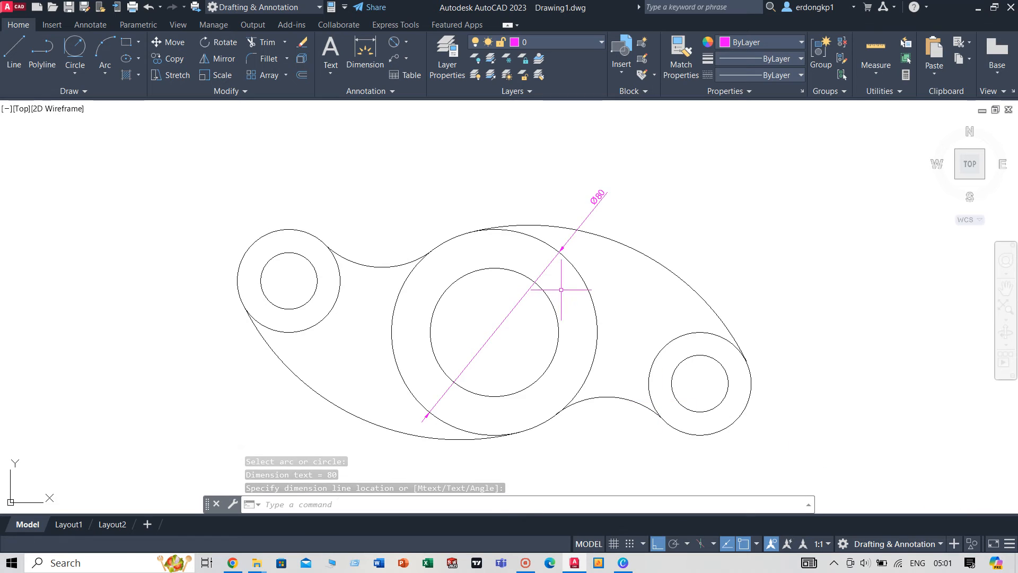
pyautogui.scroll(2, 563, 289)
pyautogui.press('Return')
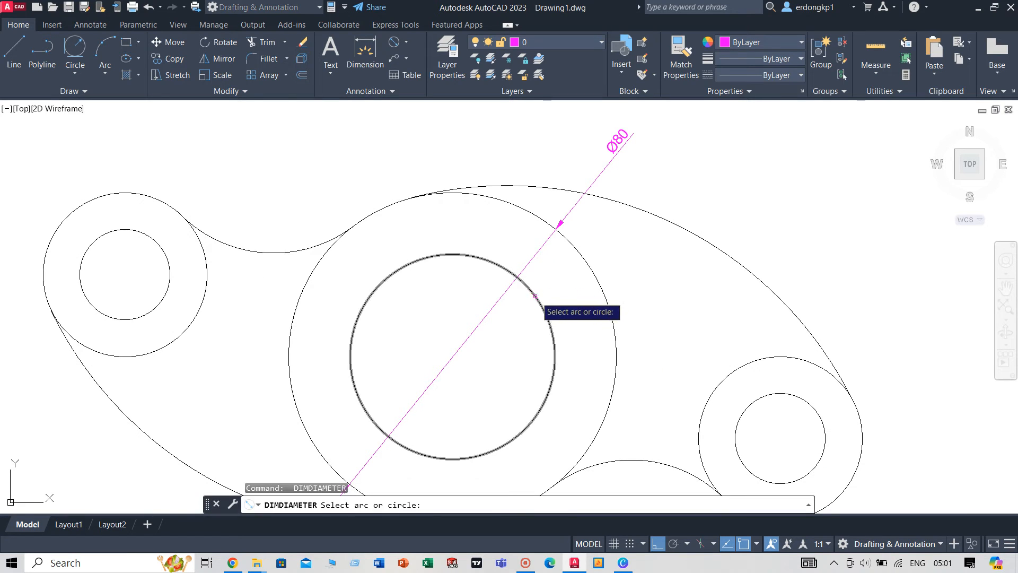
pyautogui.click(533, 298)
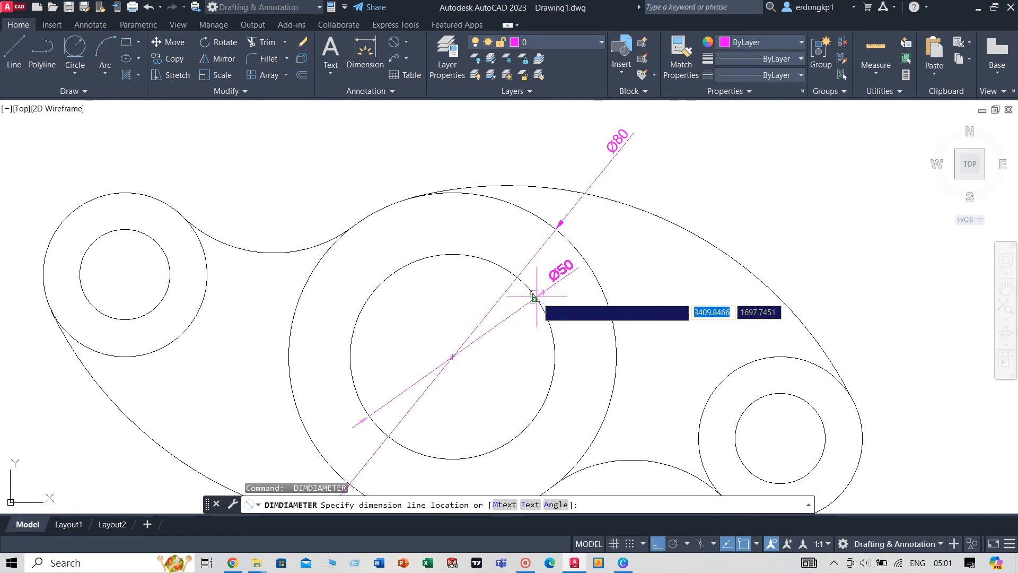
pyautogui.click(519, 329)
# Dimension the diameter of the right-hand outer circle, placing the text outside its lower right
pyautogui.moveTo(682, 302); pyautogui.dragTo(652, 228, button='middle')
pyautogui.press('Return')
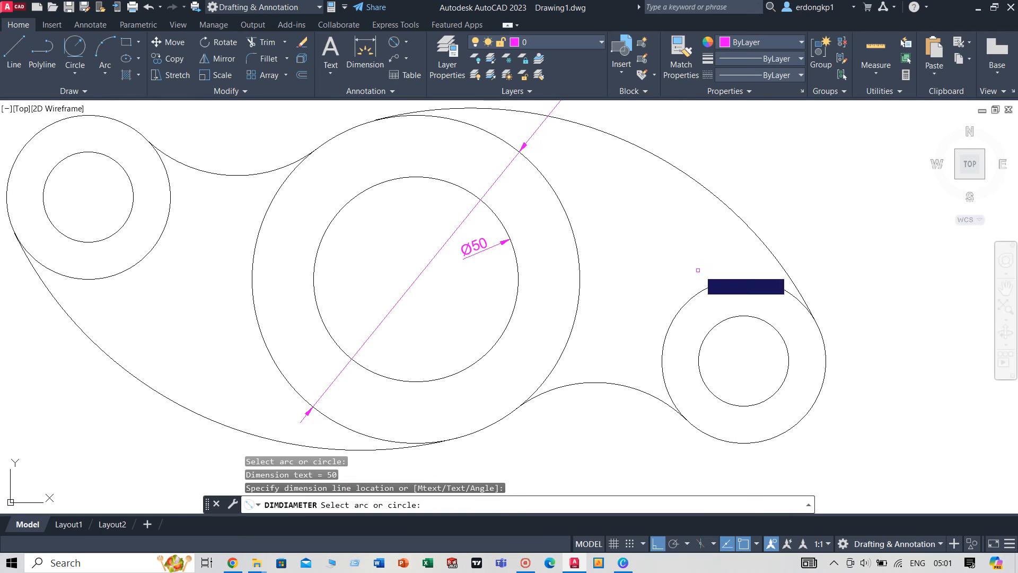
pyautogui.click(787, 292)
pyautogui.click(870, 415)
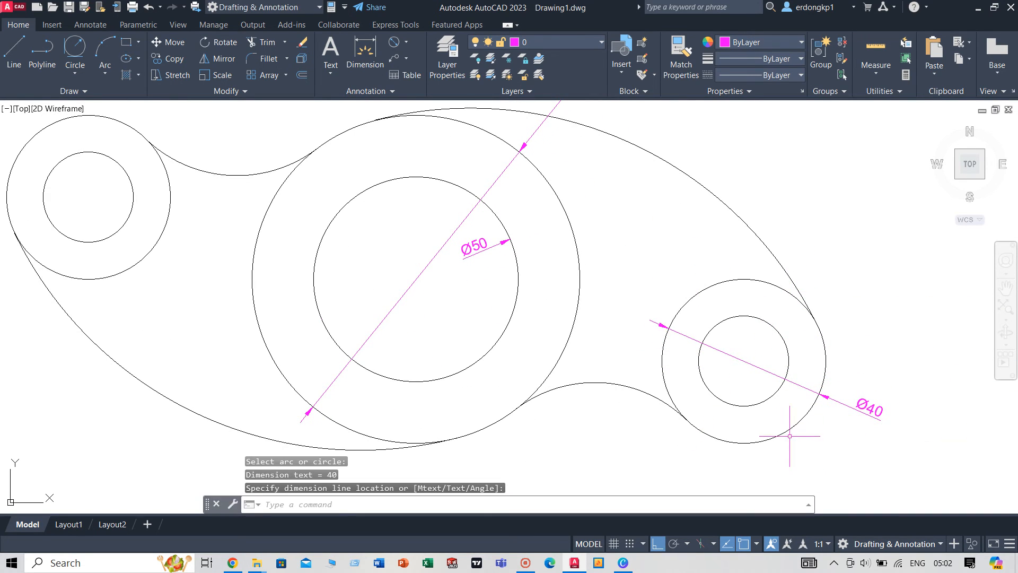
# Dimension the diameter of the right-hand inner circle, placing the text outside the outer circle's lower right
pyautogui.press('Return')
pyautogui.click(745, 406)
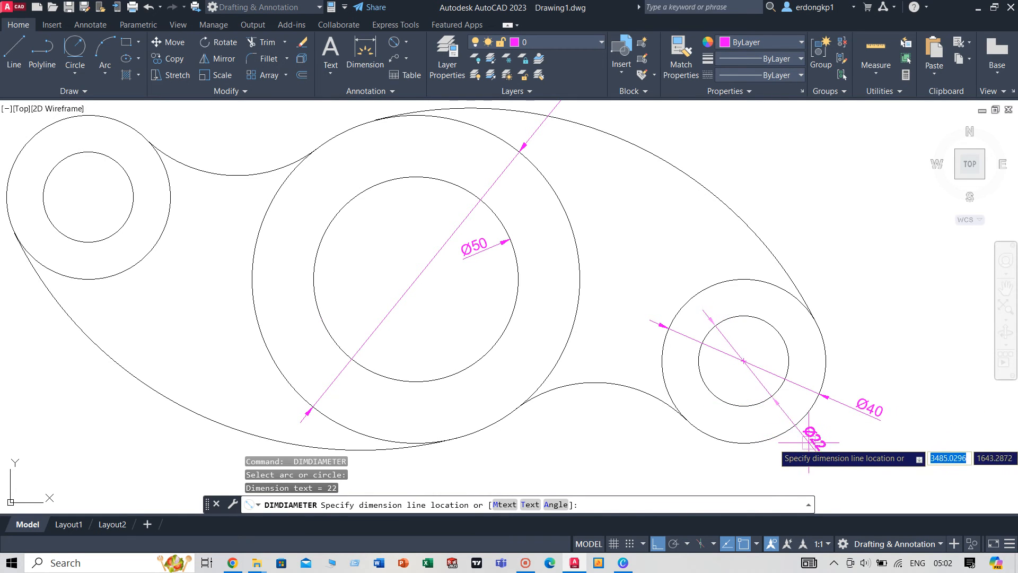
pyautogui.click(831, 453)
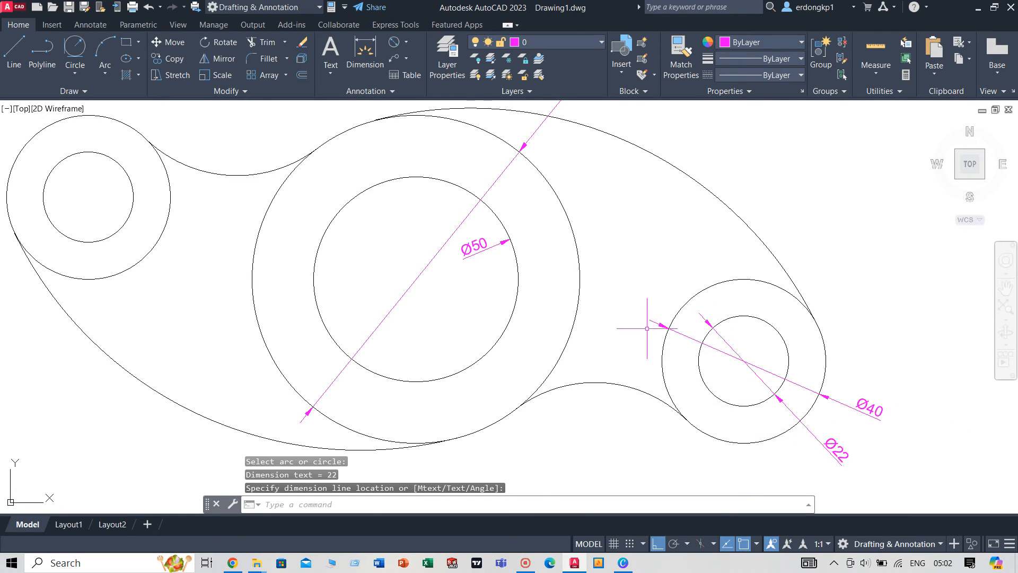
# Dimension the radii of the upper-left fillet, with text above it, and the upper-right tangent arc, with text inside the profile
pyautogui.scroll(-3, 637, 226)
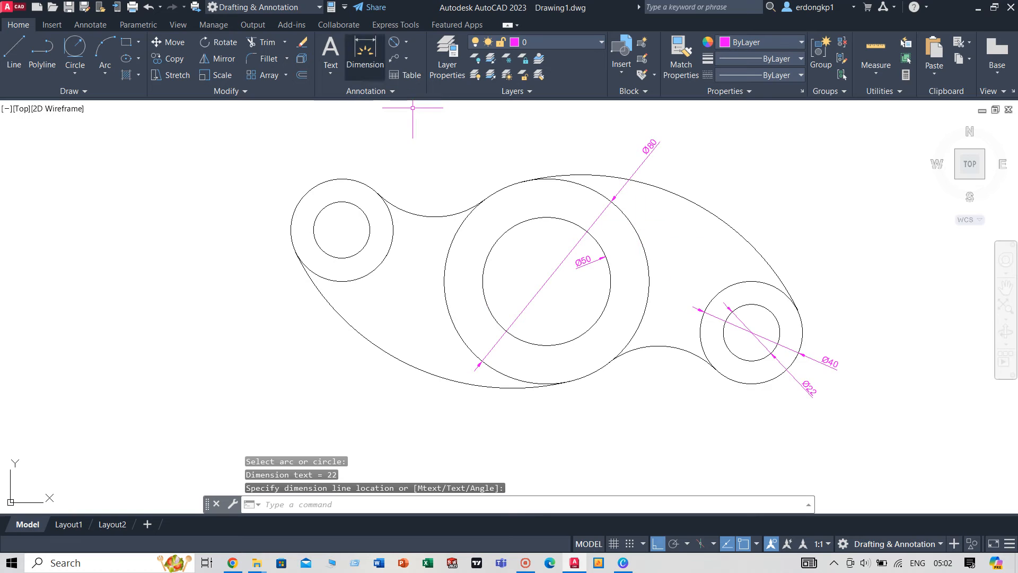
pyautogui.click(407, 42)
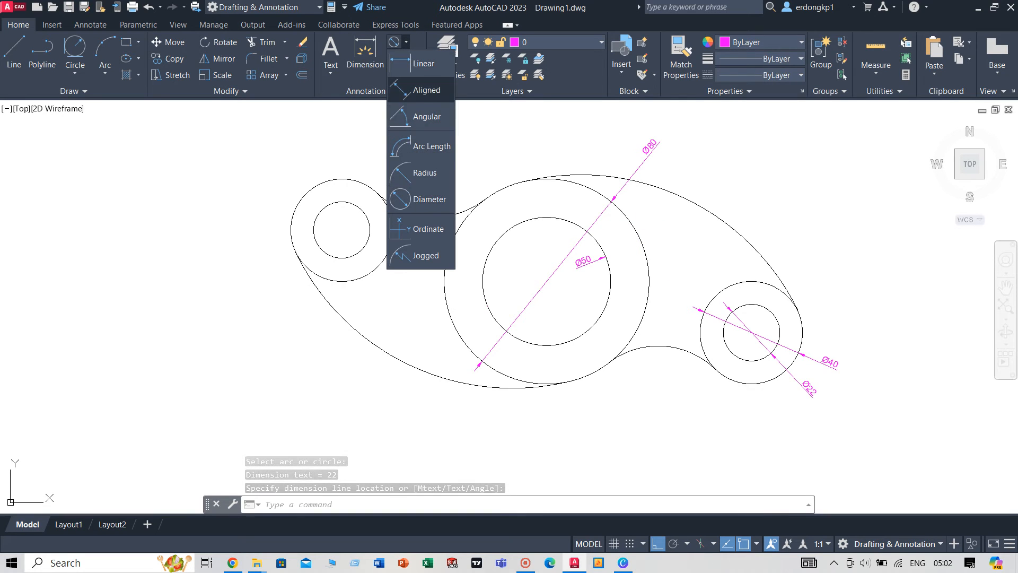
pyautogui.click(425, 172)
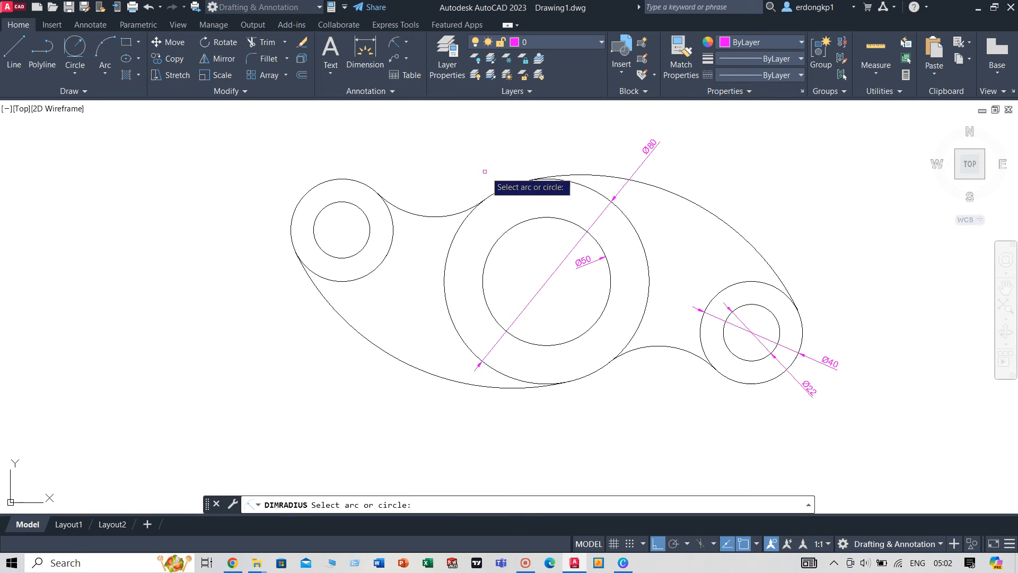
pyautogui.click(430, 219)
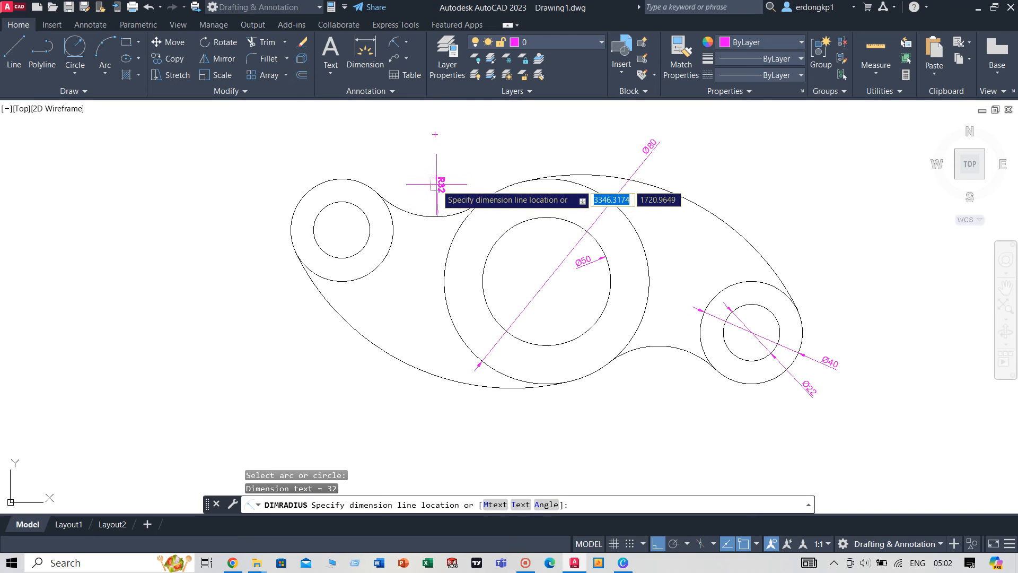
pyautogui.click(439, 181)
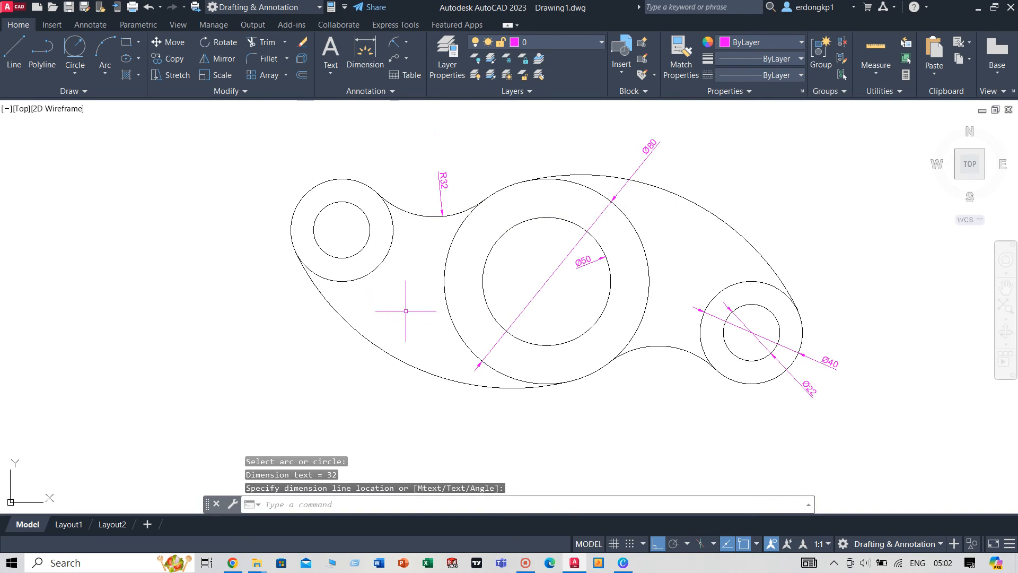
pyautogui.press('Return')
pyautogui.click(743, 232)
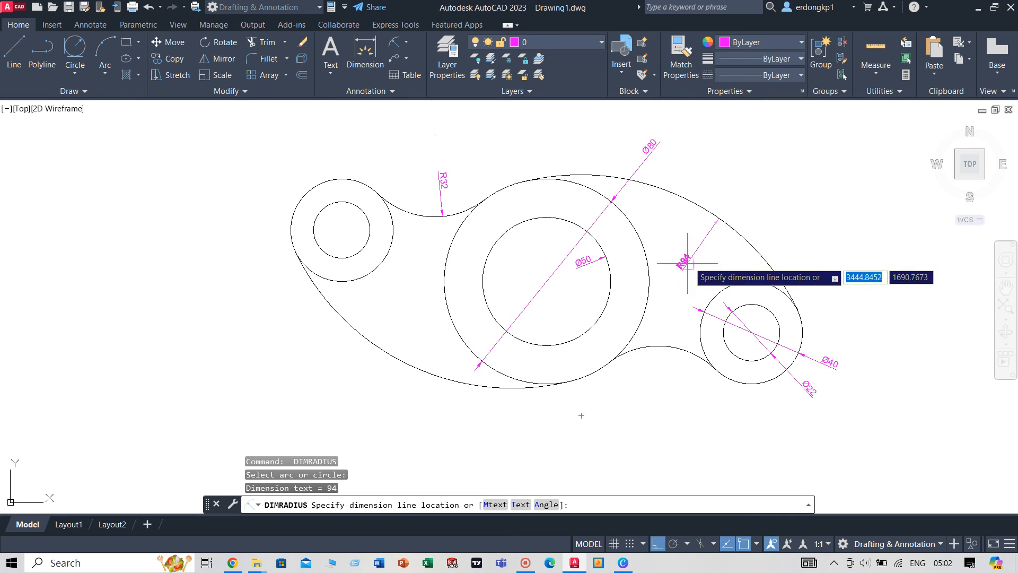
pyautogui.click(677, 274)
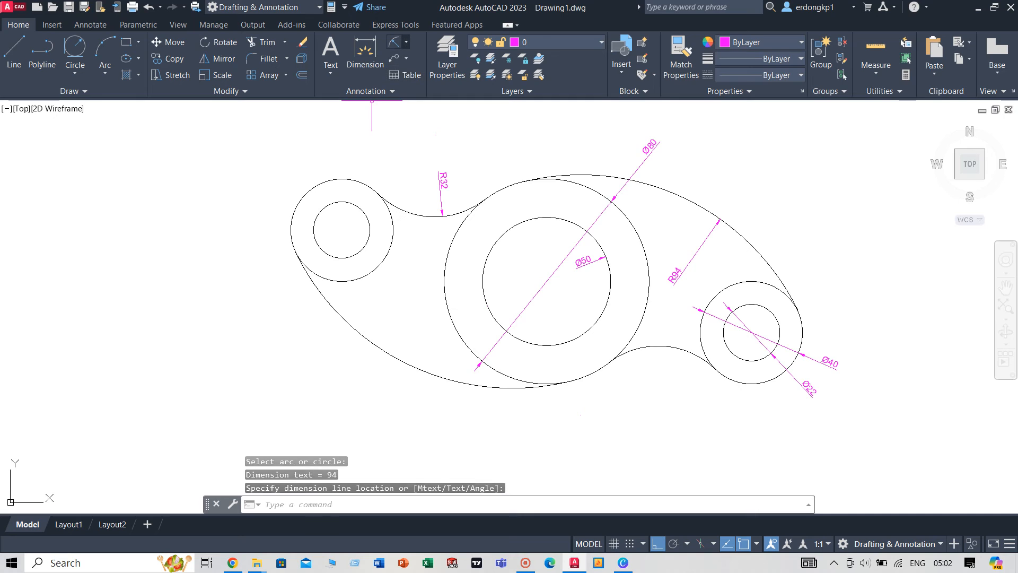
# Add a vertical linear dimension from the left-hand circles' centre to the outer circle's bottom quadrant, placing it left of the profile
pyautogui.click(406, 42)
pyautogui.click(425, 86)
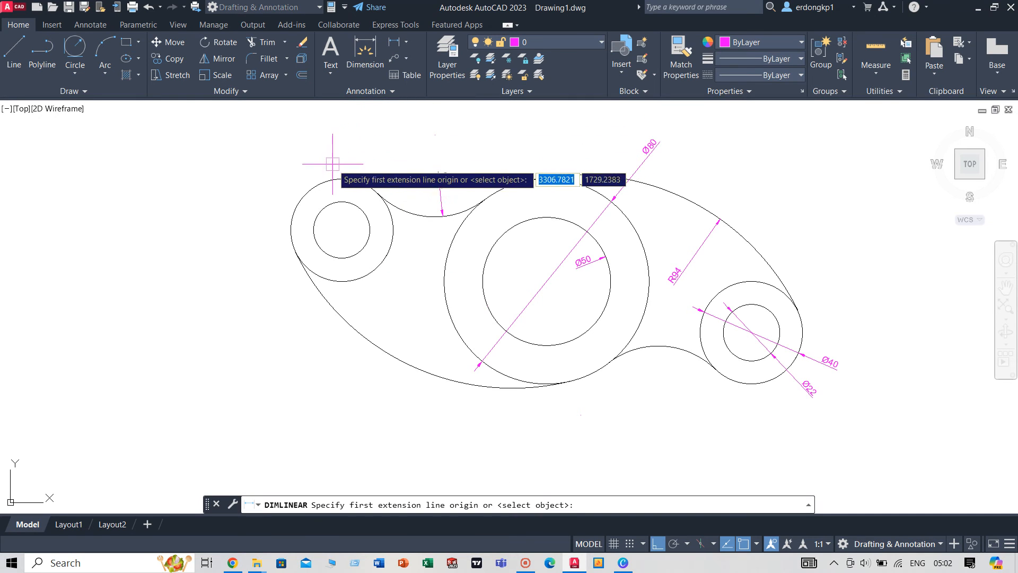
pyautogui.click(342, 231)
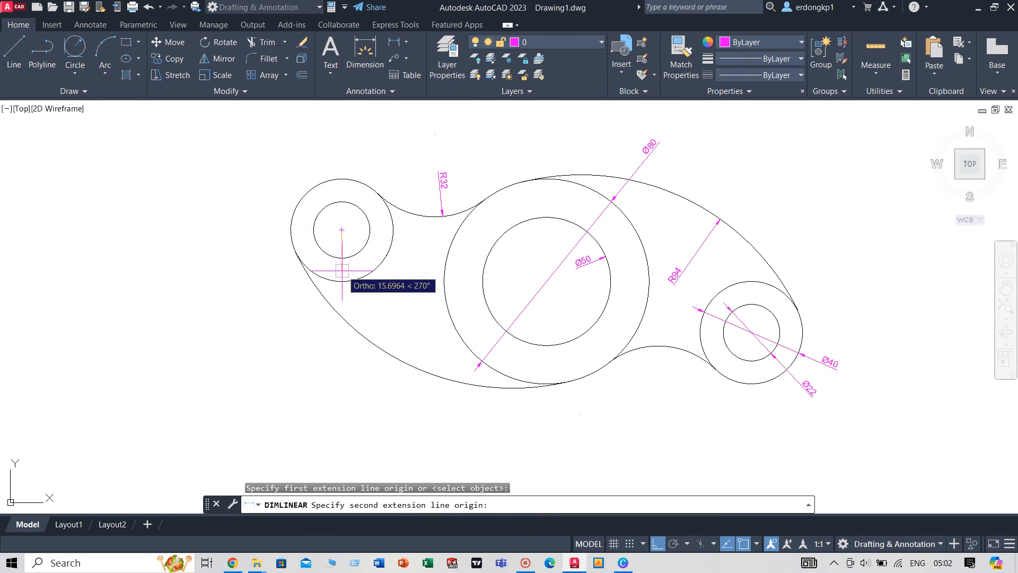
pyautogui.click(342, 281)
pyautogui.click(269, 270)
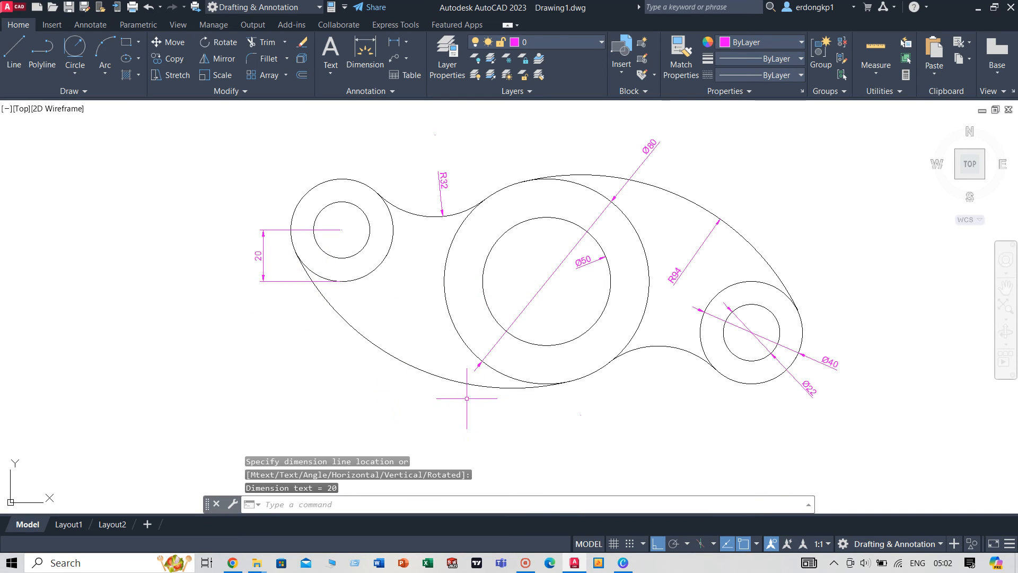
# Add horizontal centre-to-centre dimensions from the central circles to the left-hand and right-hand circles, placing both below the profile
pyautogui.press('Return')
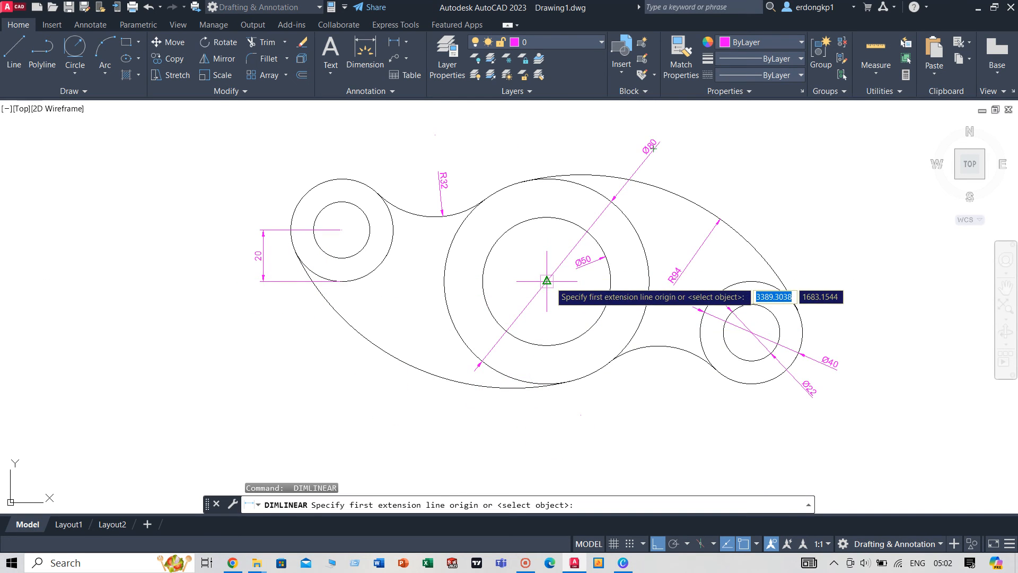
pyautogui.click(341, 230)
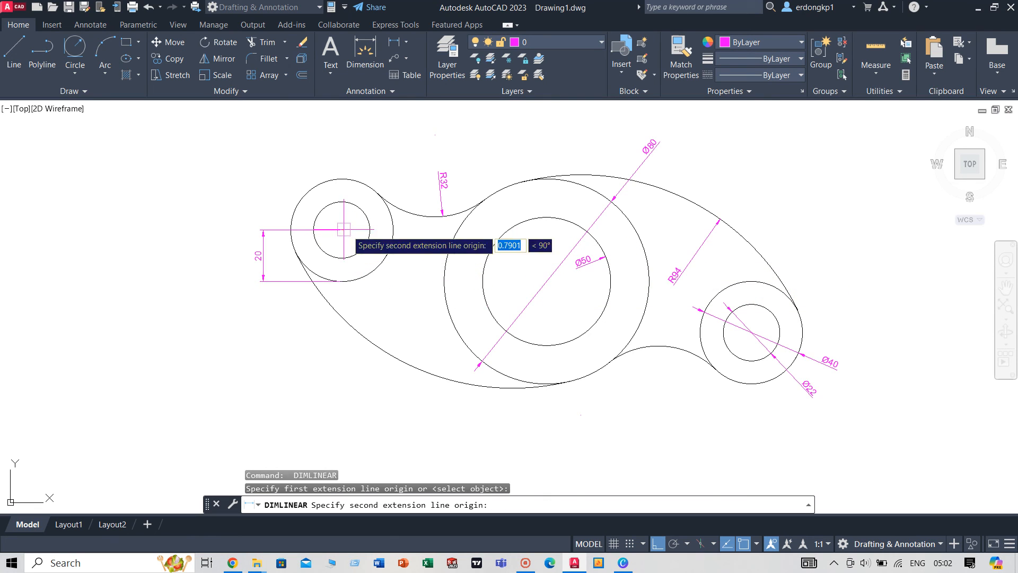
pyautogui.click(547, 282)
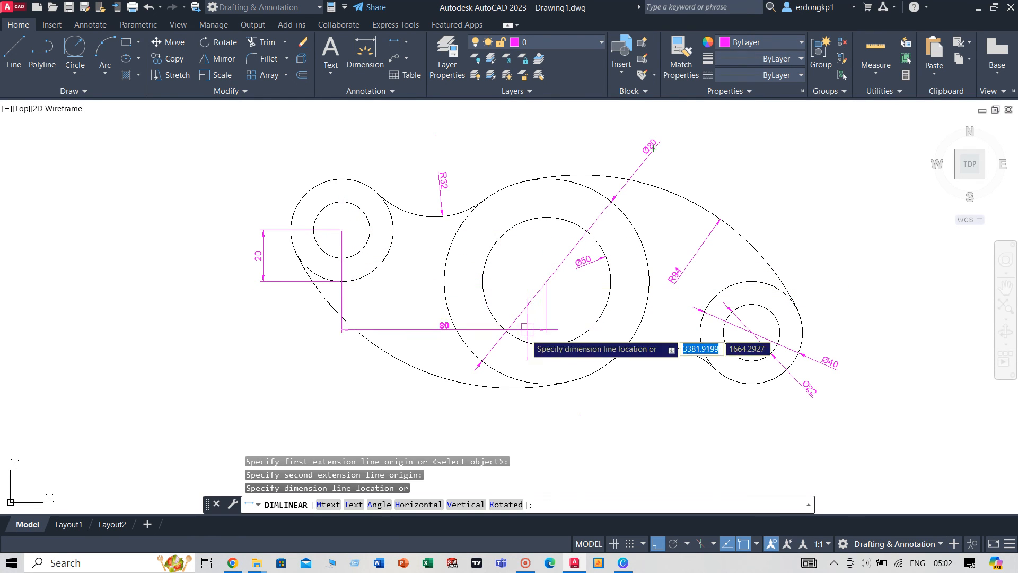
pyautogui.click(505, 417)
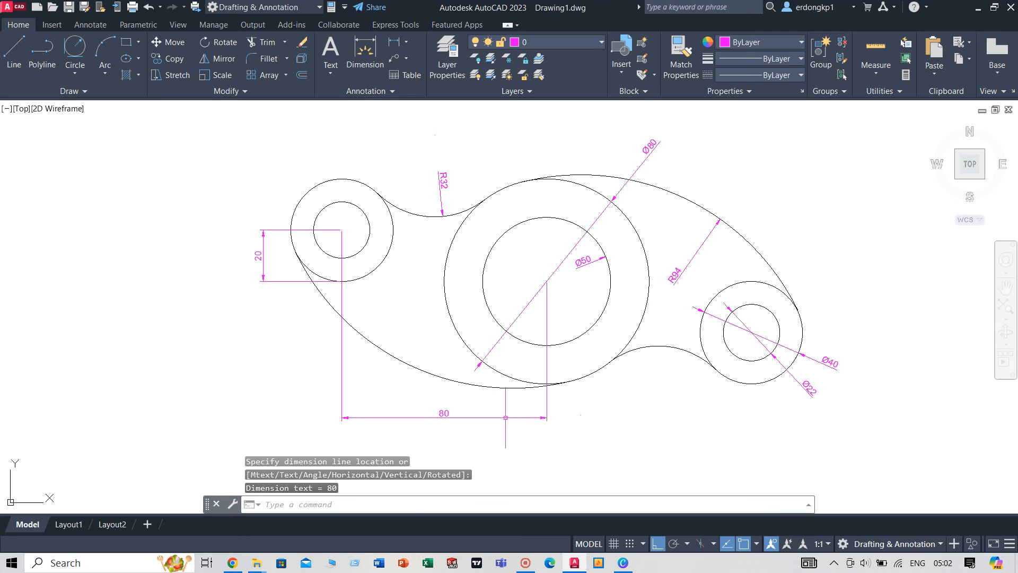
pyautogui.press('Return')
pyautogui.click(547, 281)
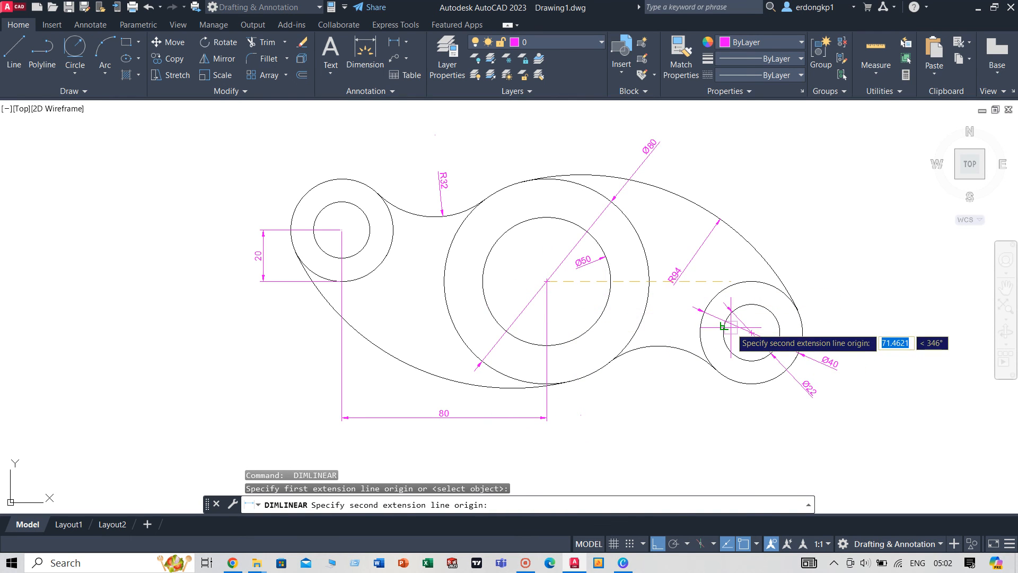
pyautogui.click(752, 332)
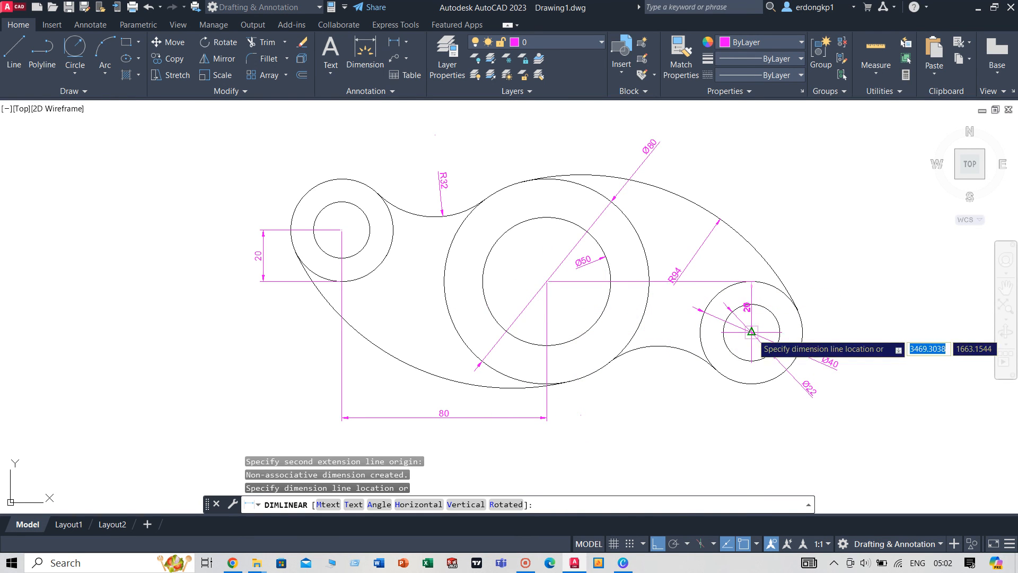
pyautogui.click(748, 417)
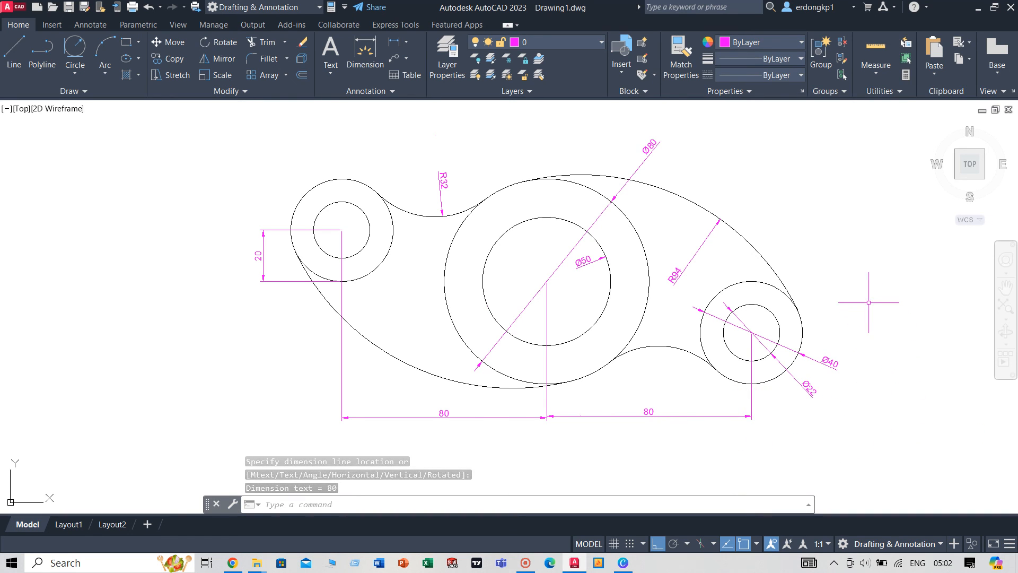
# Add a vertical linear dimension from the right-hand outer circle's top quadrant to its centre, placing it right of the profile
pyautogui.press('Return')
pyautogui.click(752, 281)
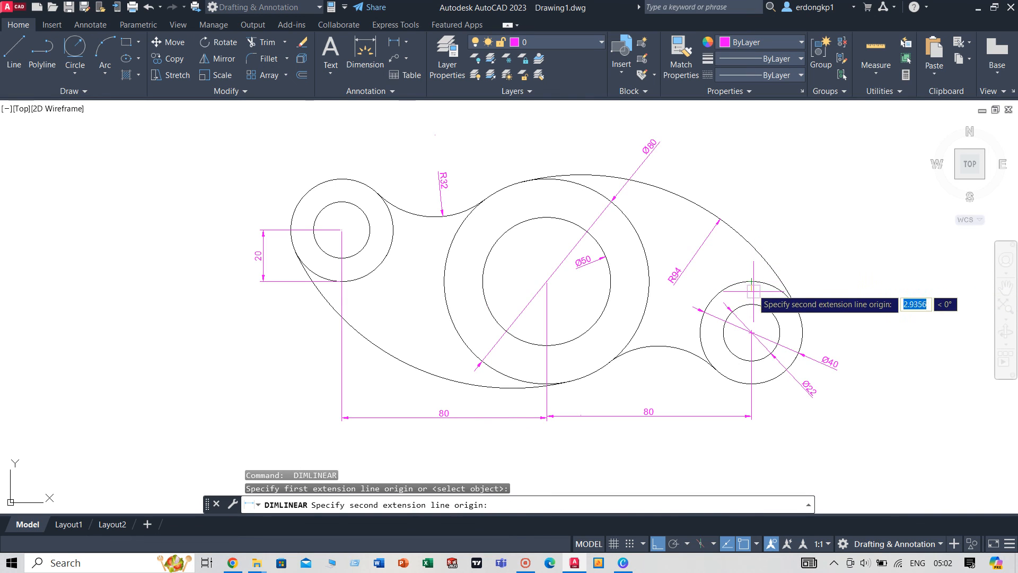
pyautogui.click(752, 332)
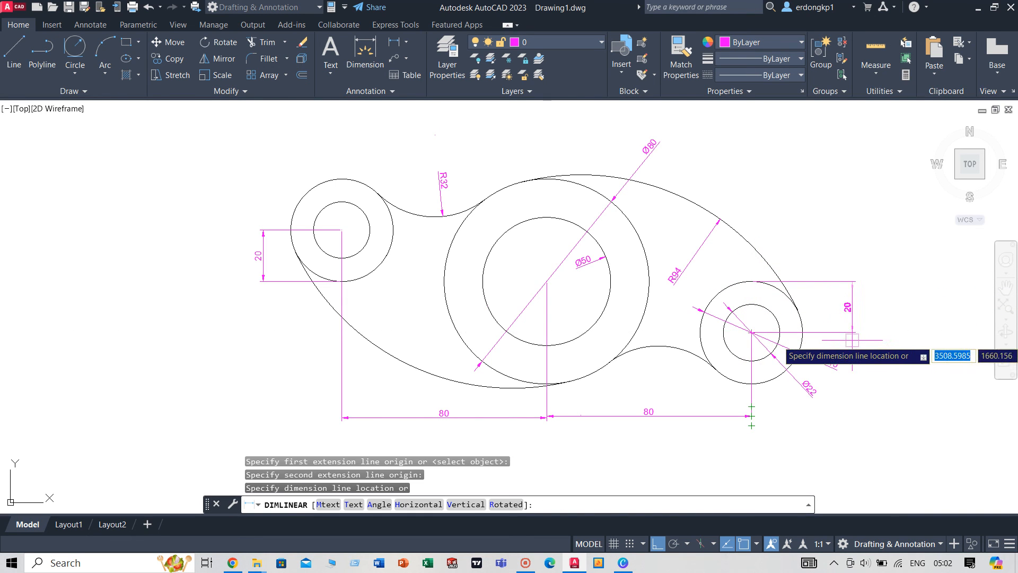
pyautogui.click(878, 342)
# Turn on the clean screen display and centre the finished dimensioned drawing in the view
pyautogui.moveTo(920, 331); pyautogui.dragTo(894, 349, button='middle')
pyautogui.hotkey('ctrl', '0')
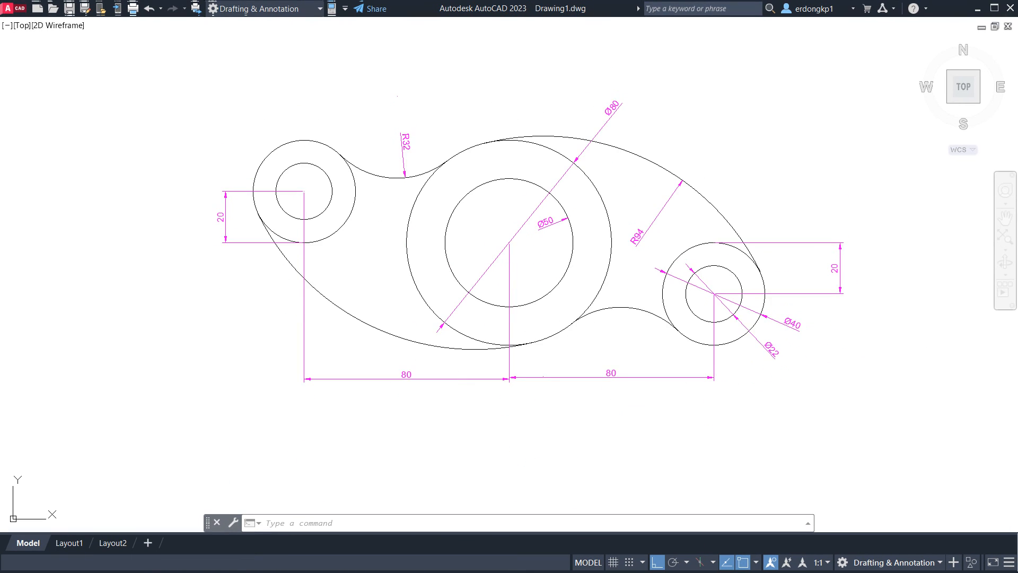
pyautogui.scroll(2, 606, 351)
pyautogui.scroll(-2, 623, 336)
pyautogui.moveTo(622, 333)
pyautogui.mouseDown(button='middle')
pyautogui.moveTo(650, 359)
pyautogui.moveTo(620, 360)
pyautogui.mouseUp(button='middle')
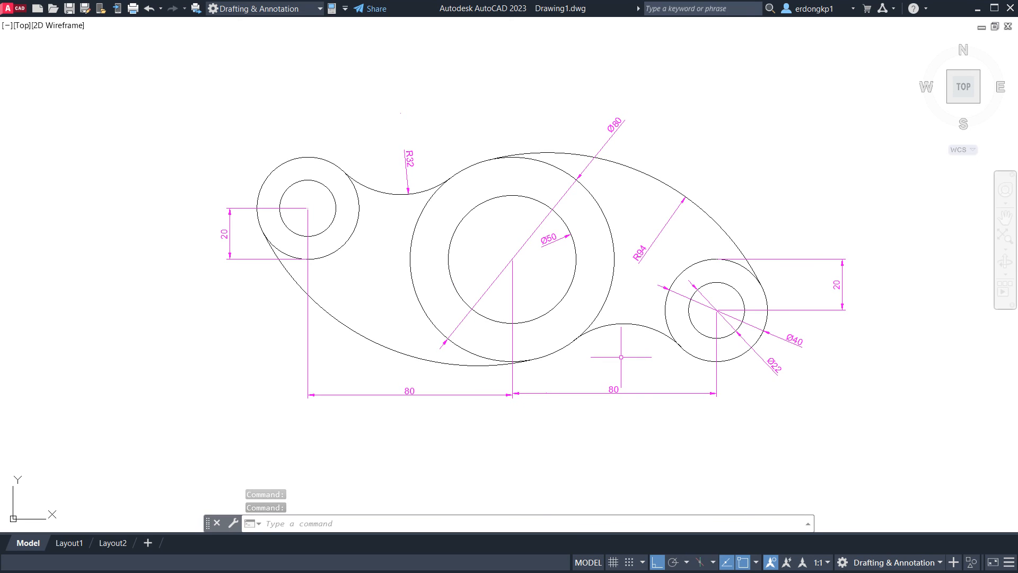